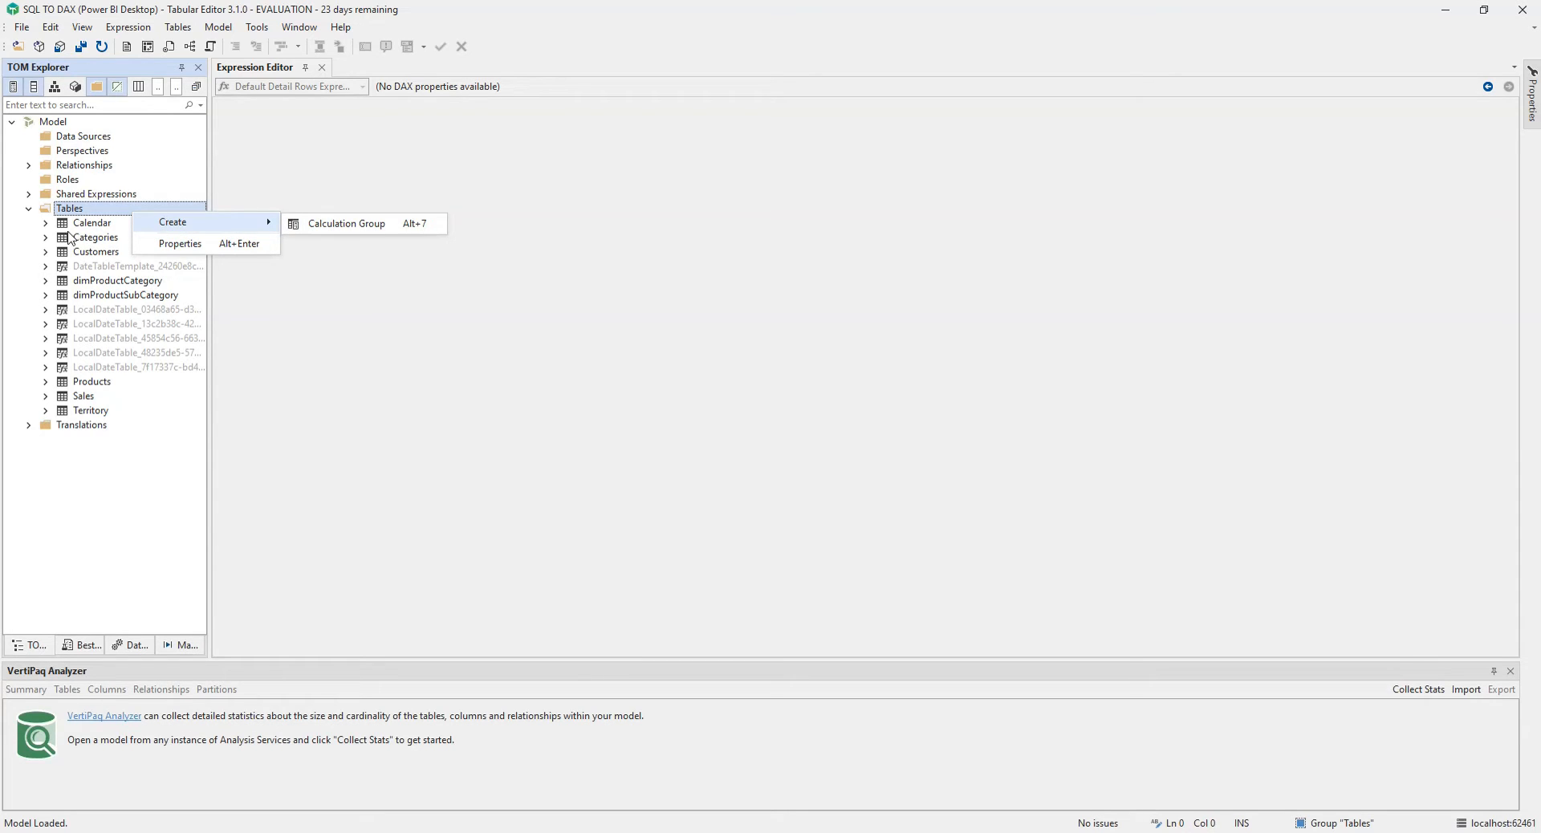
Step: Expand the Calendar table and check which Create options a column offers
{"action": "left_click", "coordinate": [46, 223]}
{"action": "right_click", "coordinate": [93, 236]}
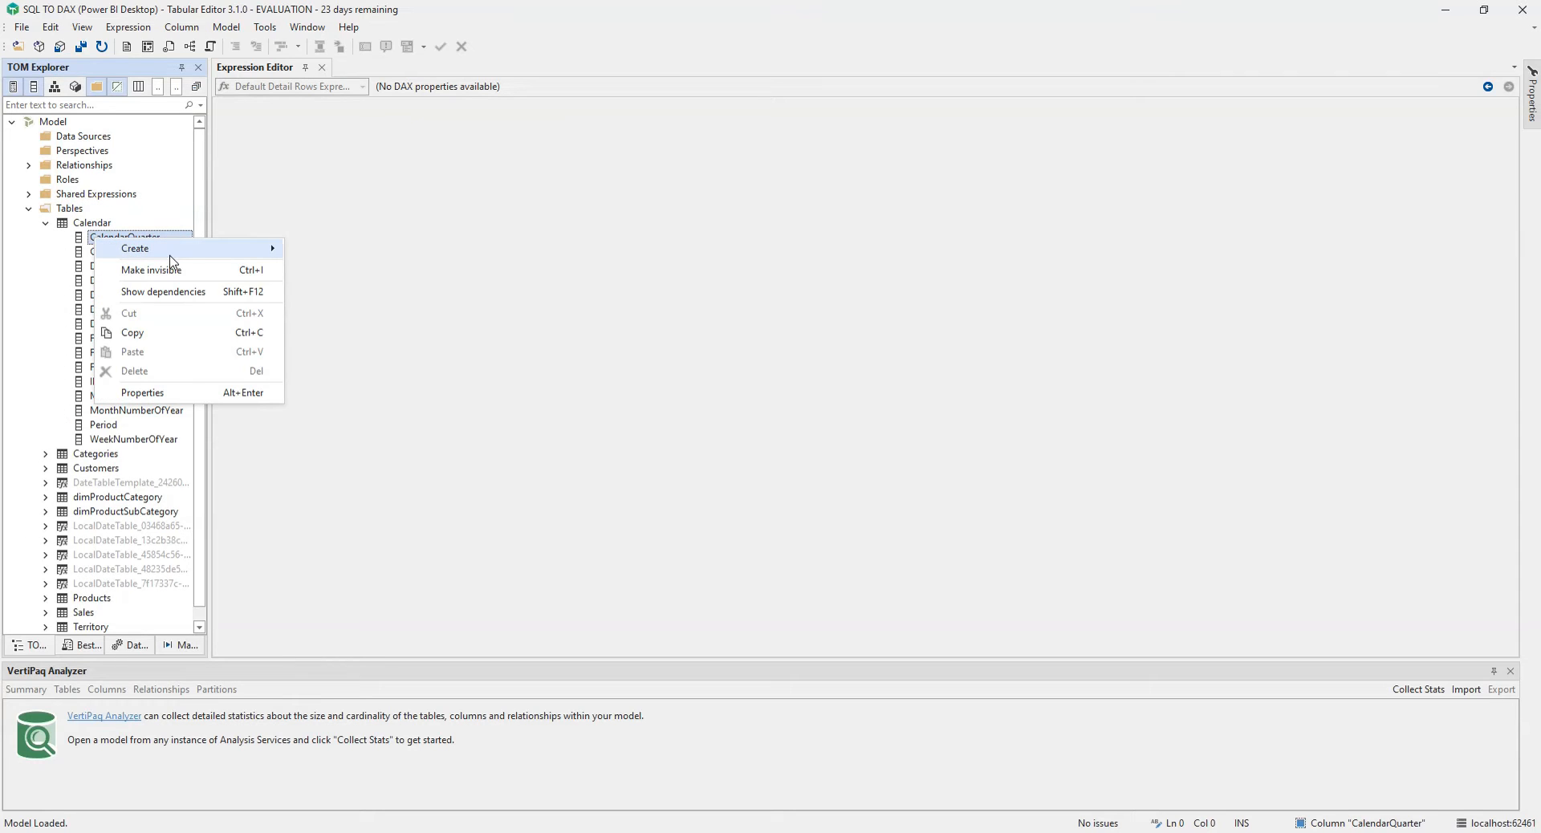
{"action": "mouse_move", "coordinate": [169, 256]}
{"action": "left_click", "coordinate": [245, 193]}
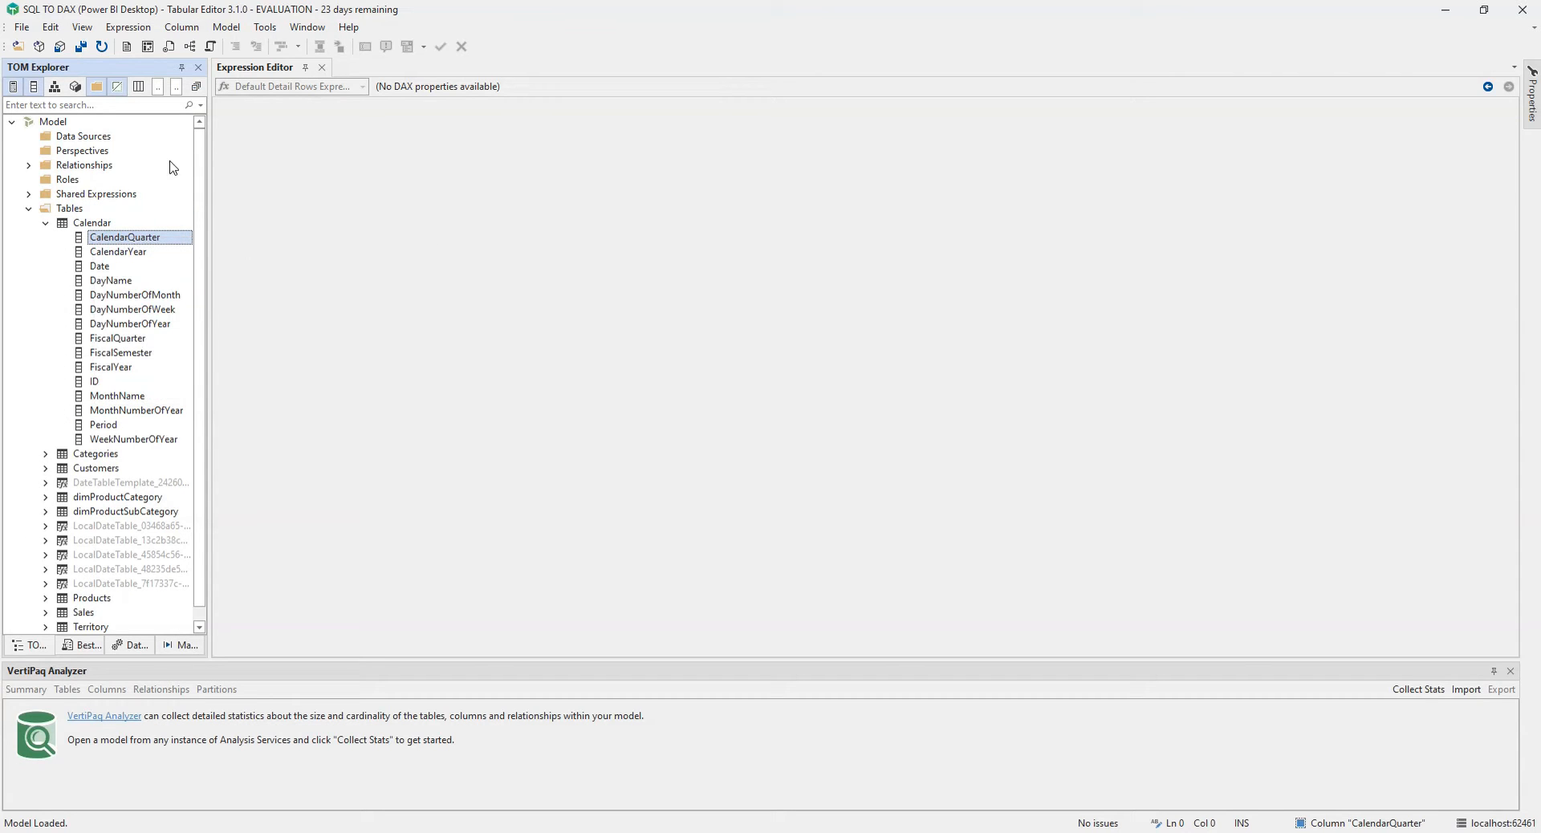
Step: Enable Allow unsupported modeling operations in the Power BI preferences
{"action": "left_click", "coordinate": [266, 30]}
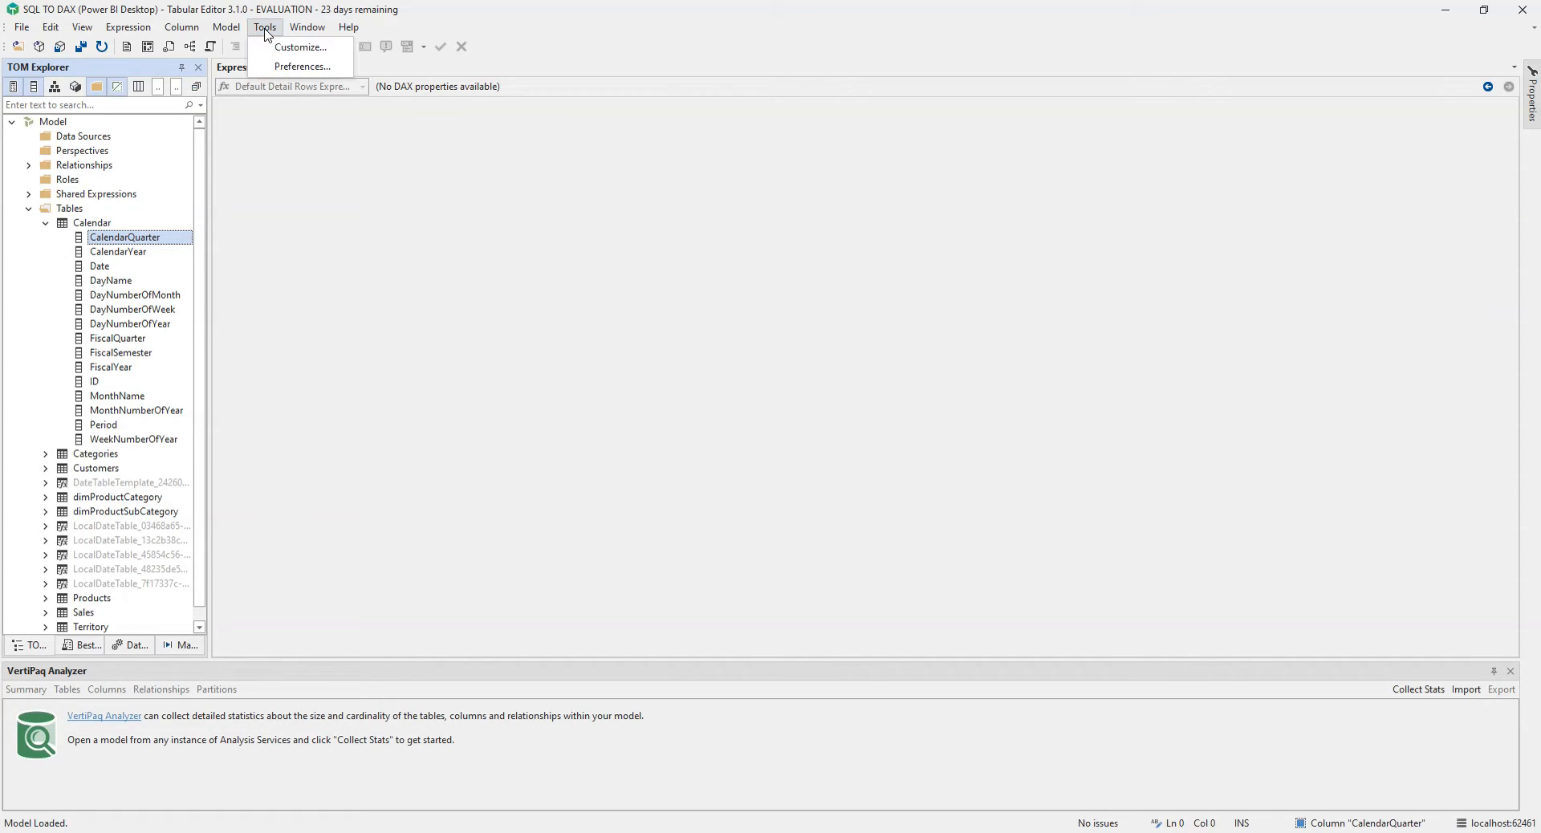
{"action": "left_click", "coordinate": [289, 69]}
{"action": "mouse_move", "coordinate": [675, 301]}
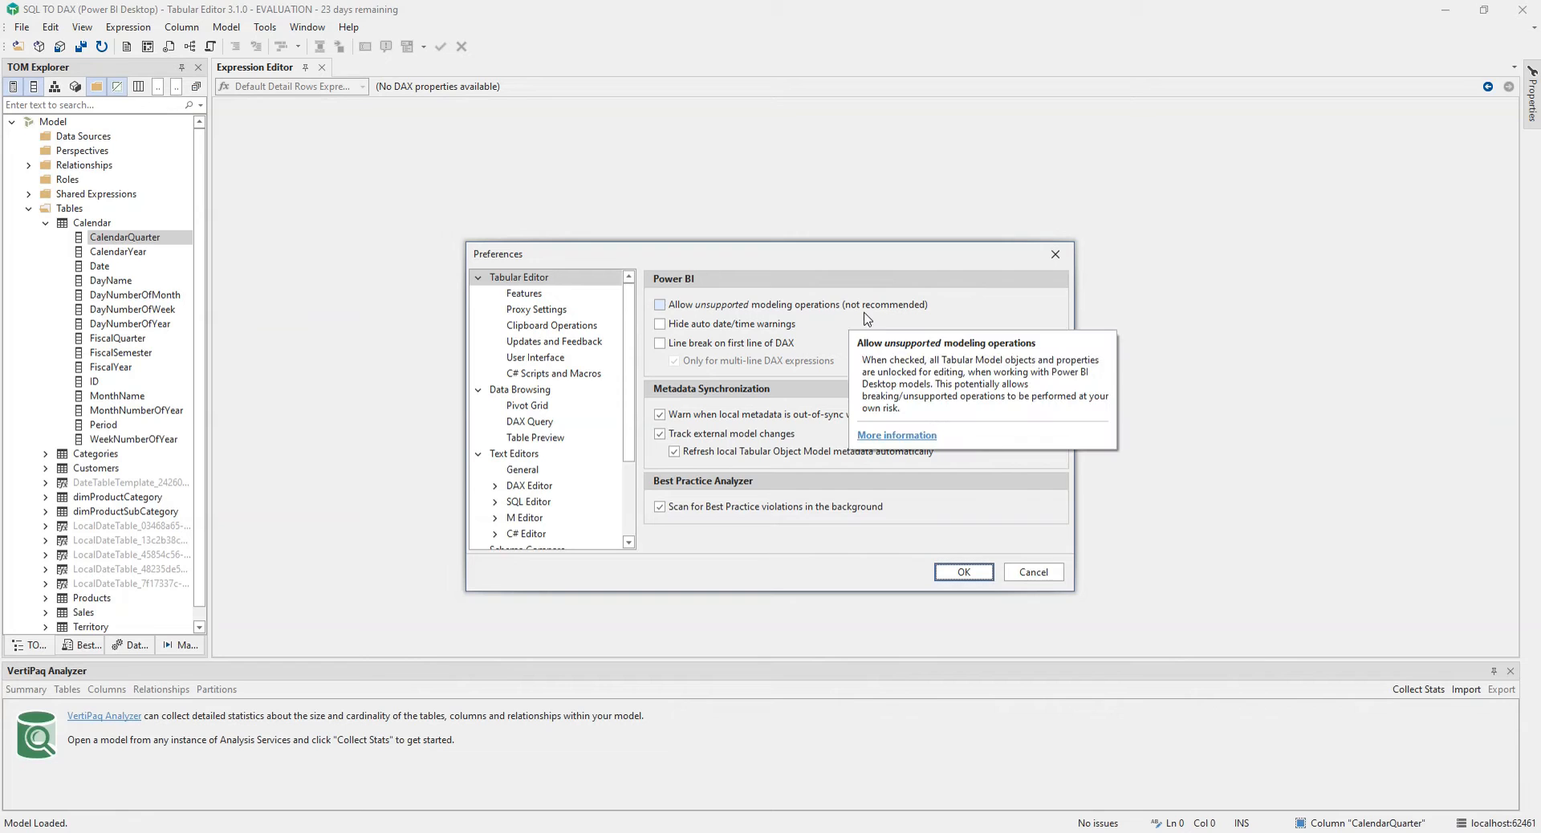
{"action": "left_click", "coordinate": [660, 306]}
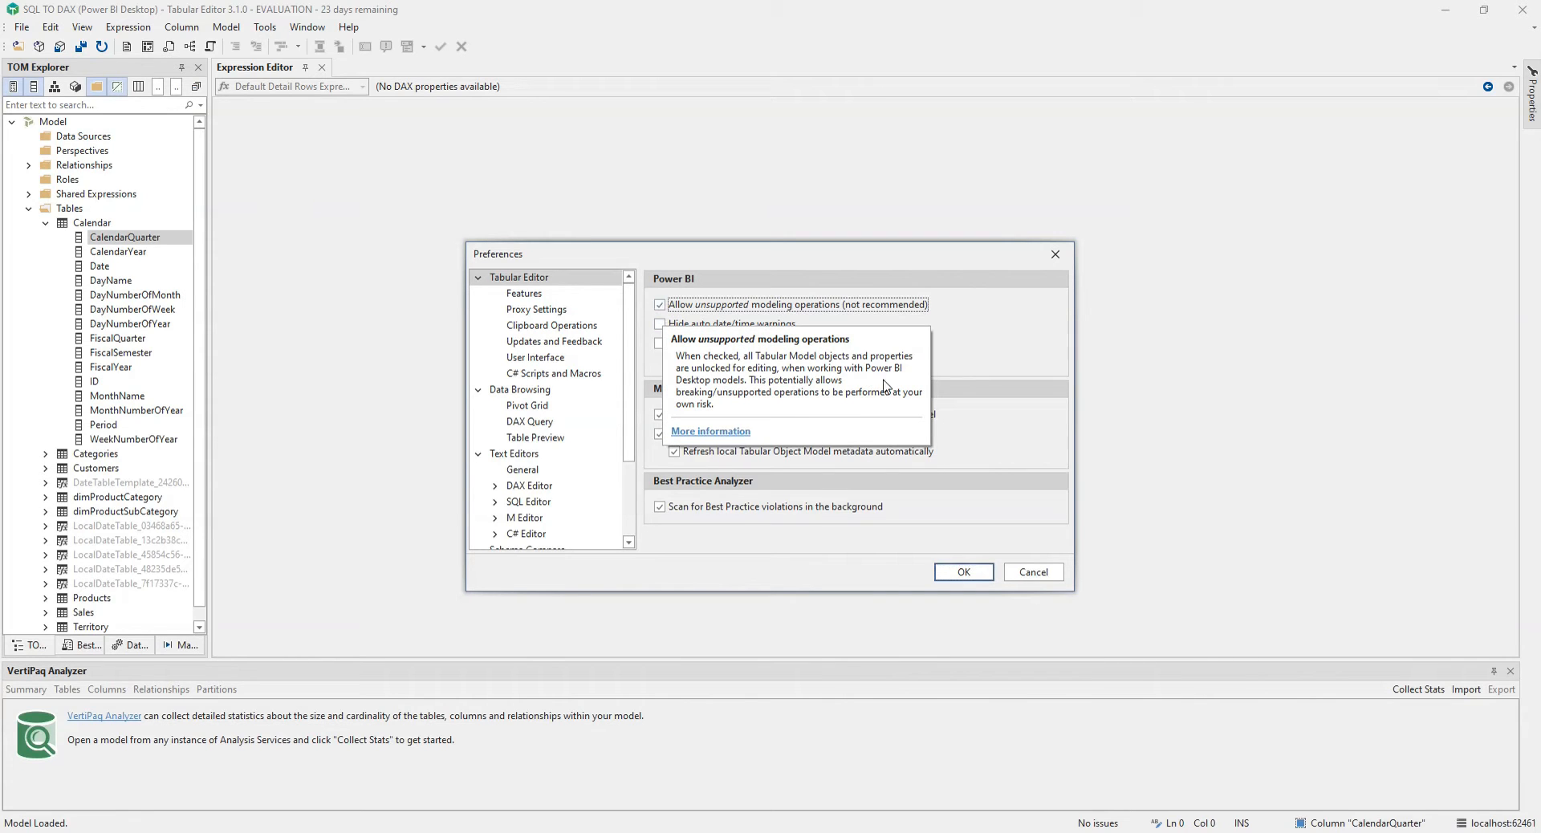
{"action": "left_click", "coordinate": [964, 573]}
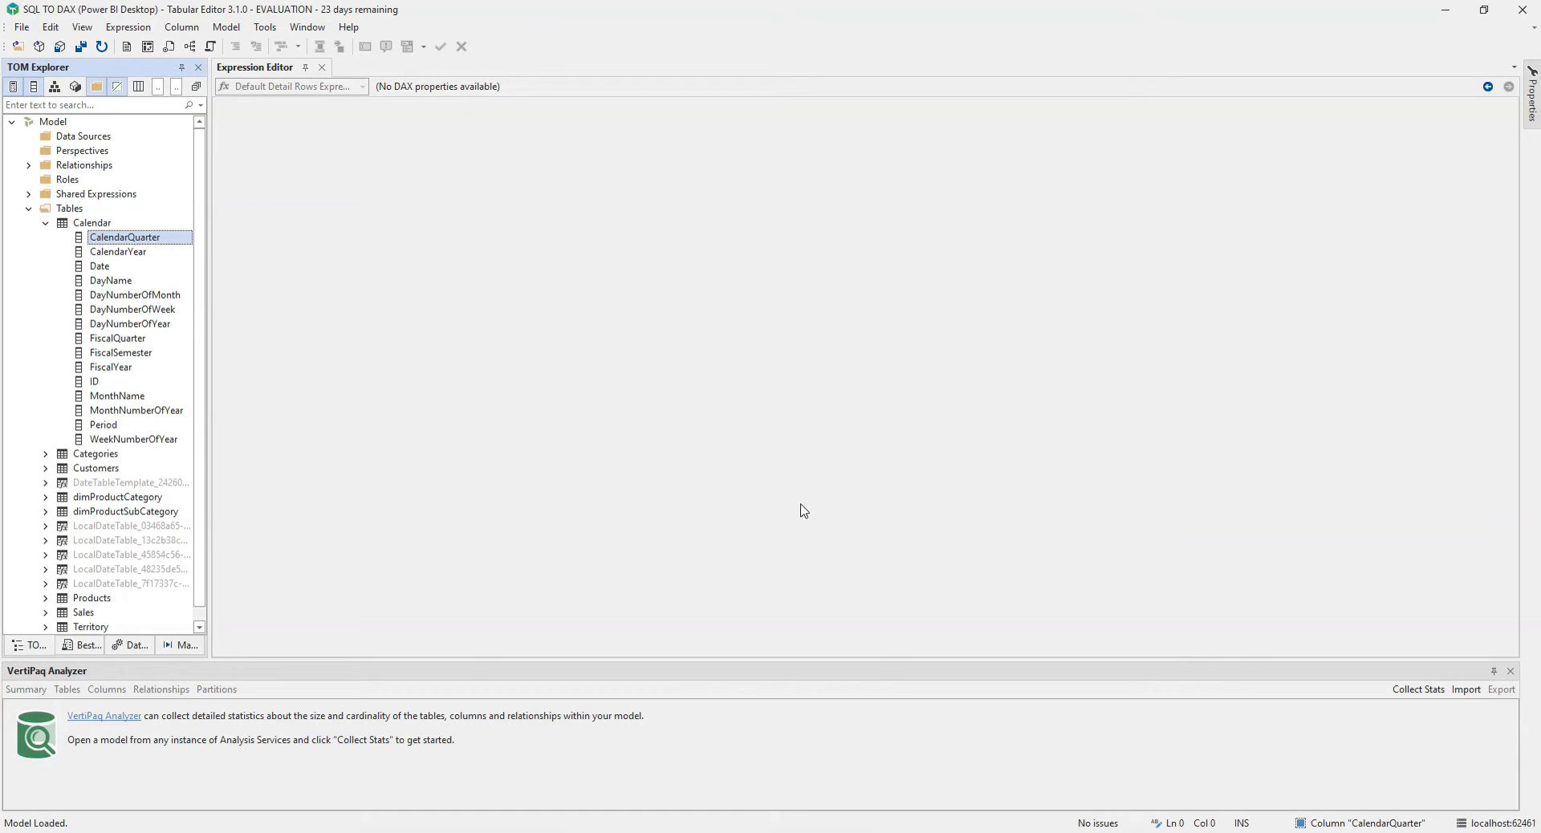
Step: Browse the Create options available for the Tables folder and for a Calendar column
{"action": "right_click", "coordinate": [67, 209]}
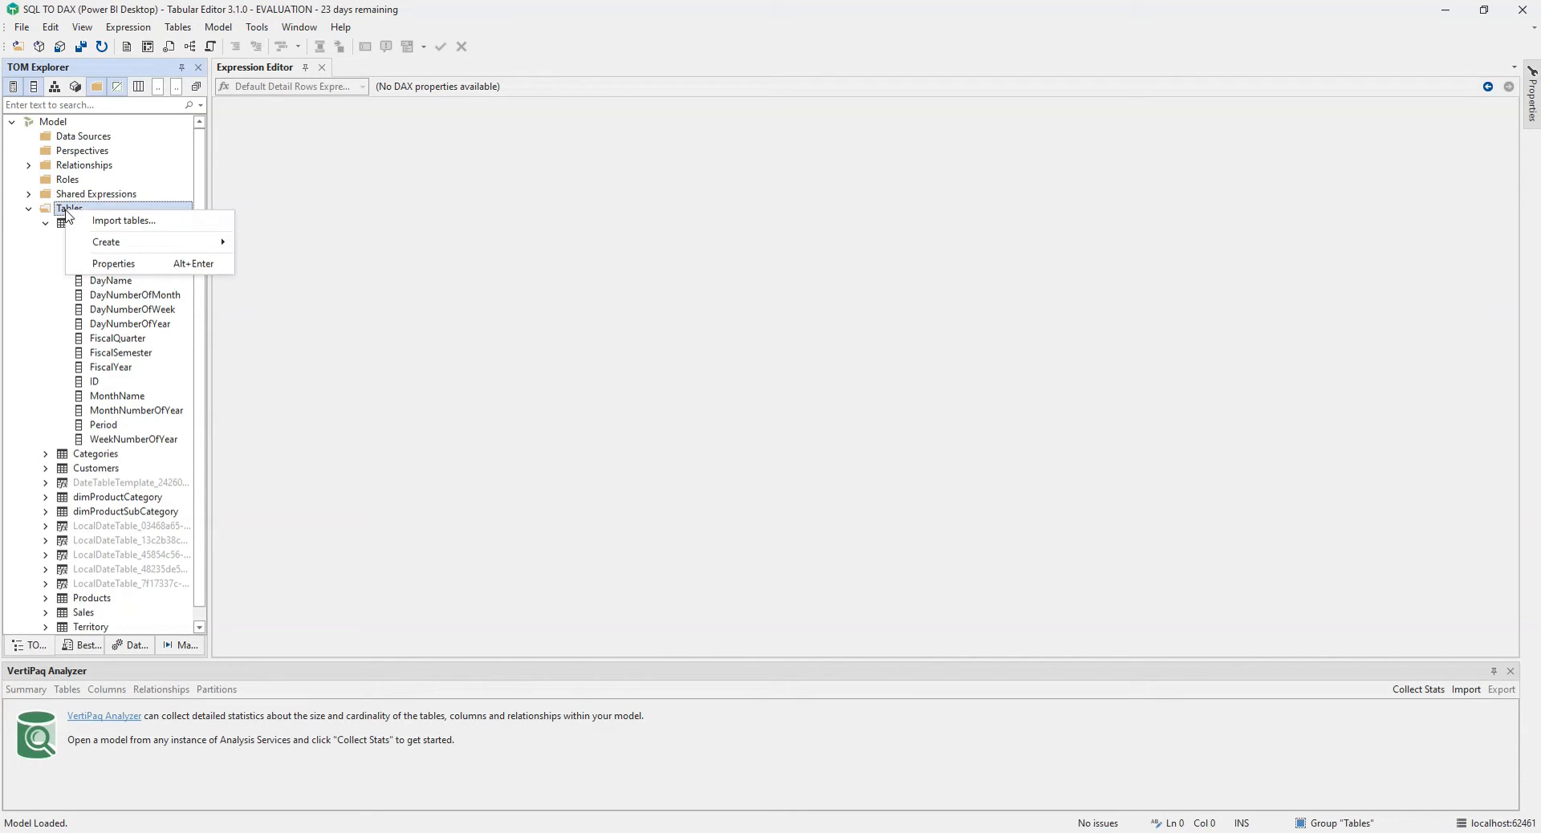
{"action": "mouse_move", "coordinate": [128, 245]}
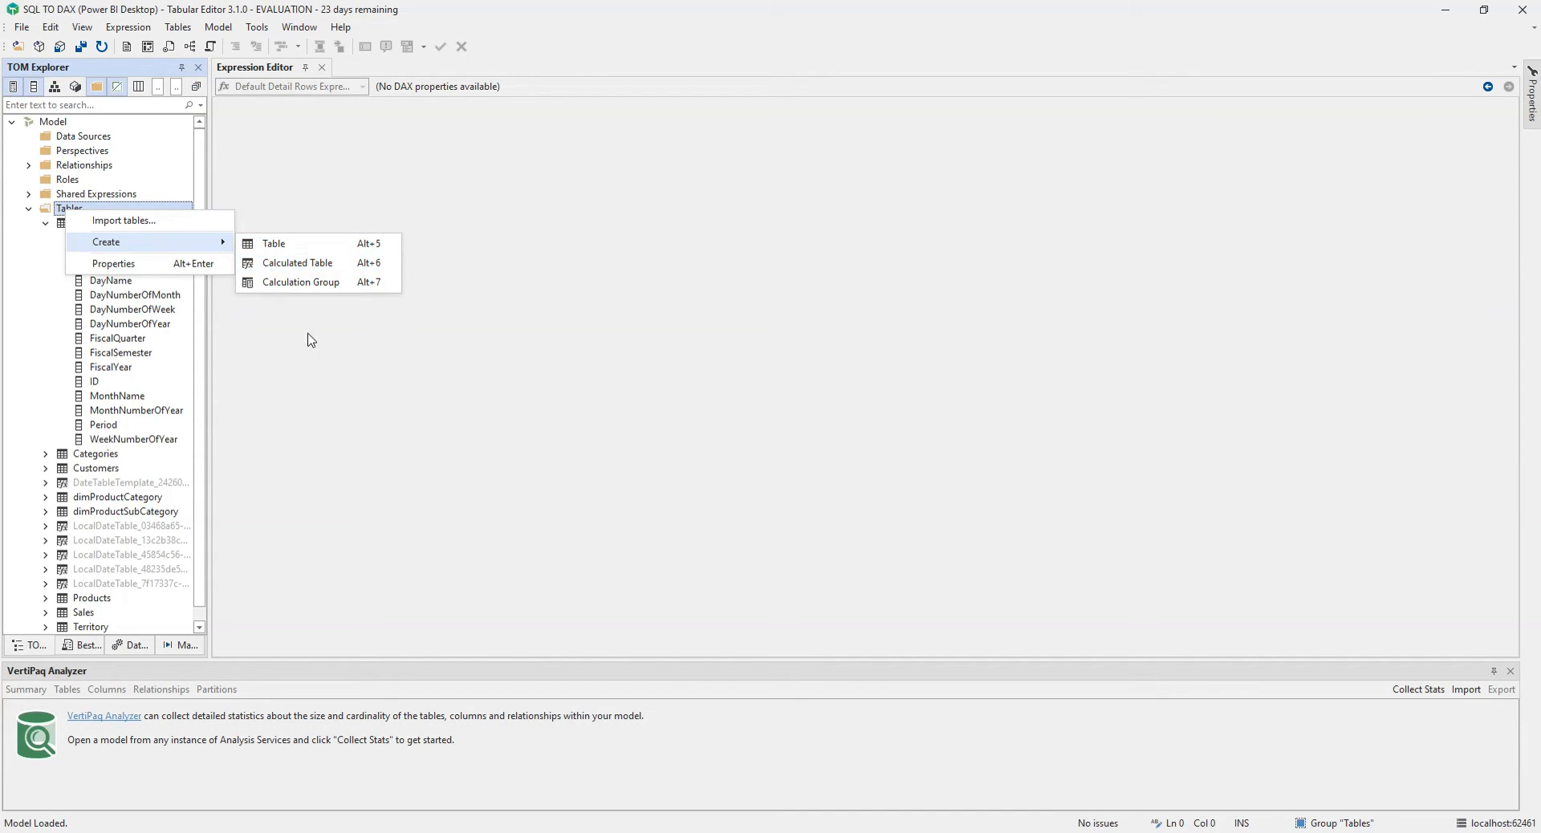
{"action": "left_click", "coordinate": [245, 448]}
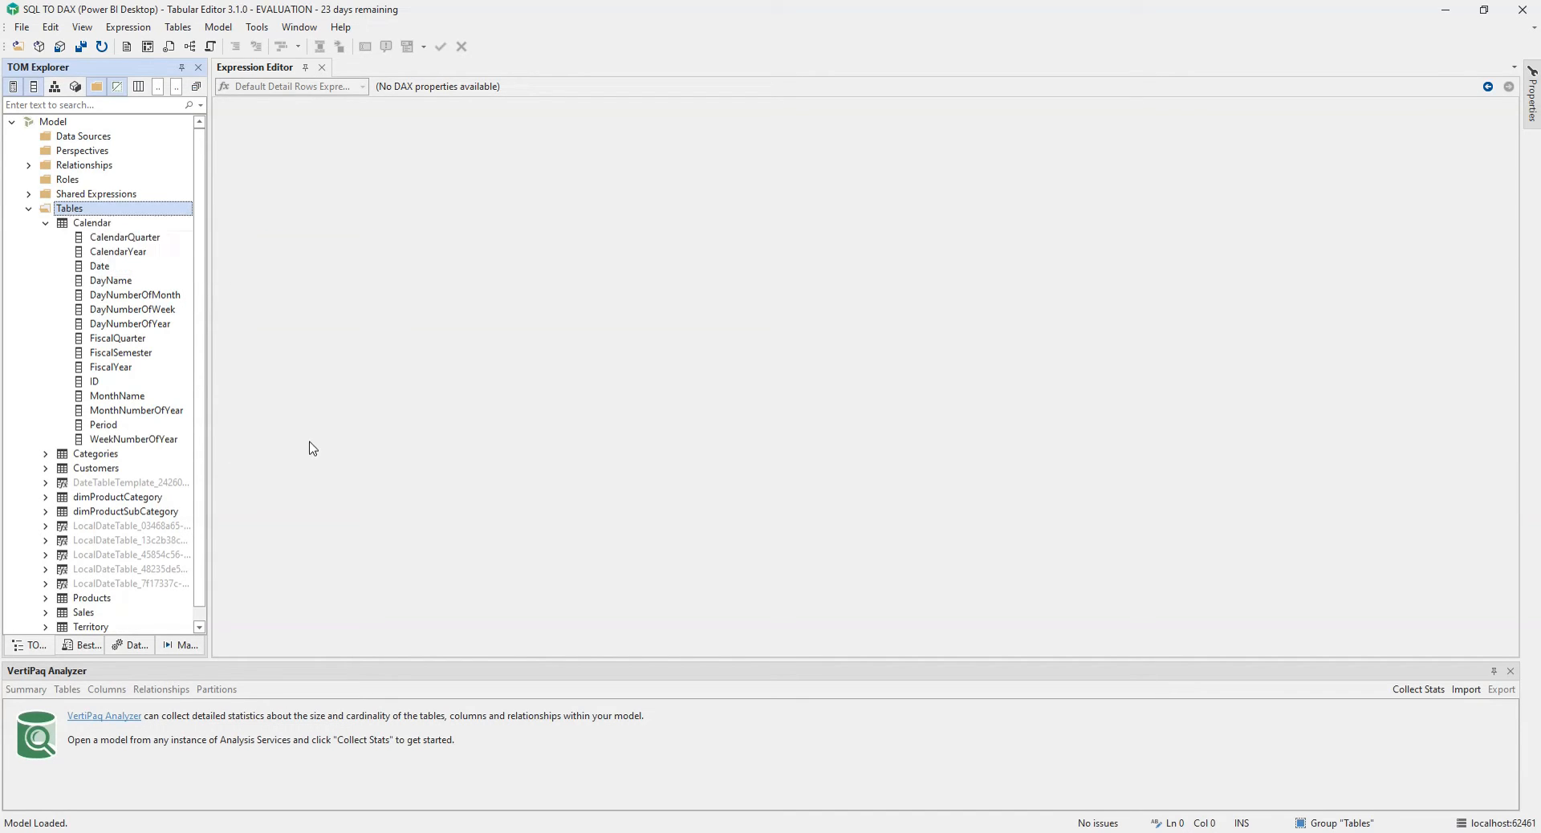
{"action": "right_click", "coordinate": [112, 240]}
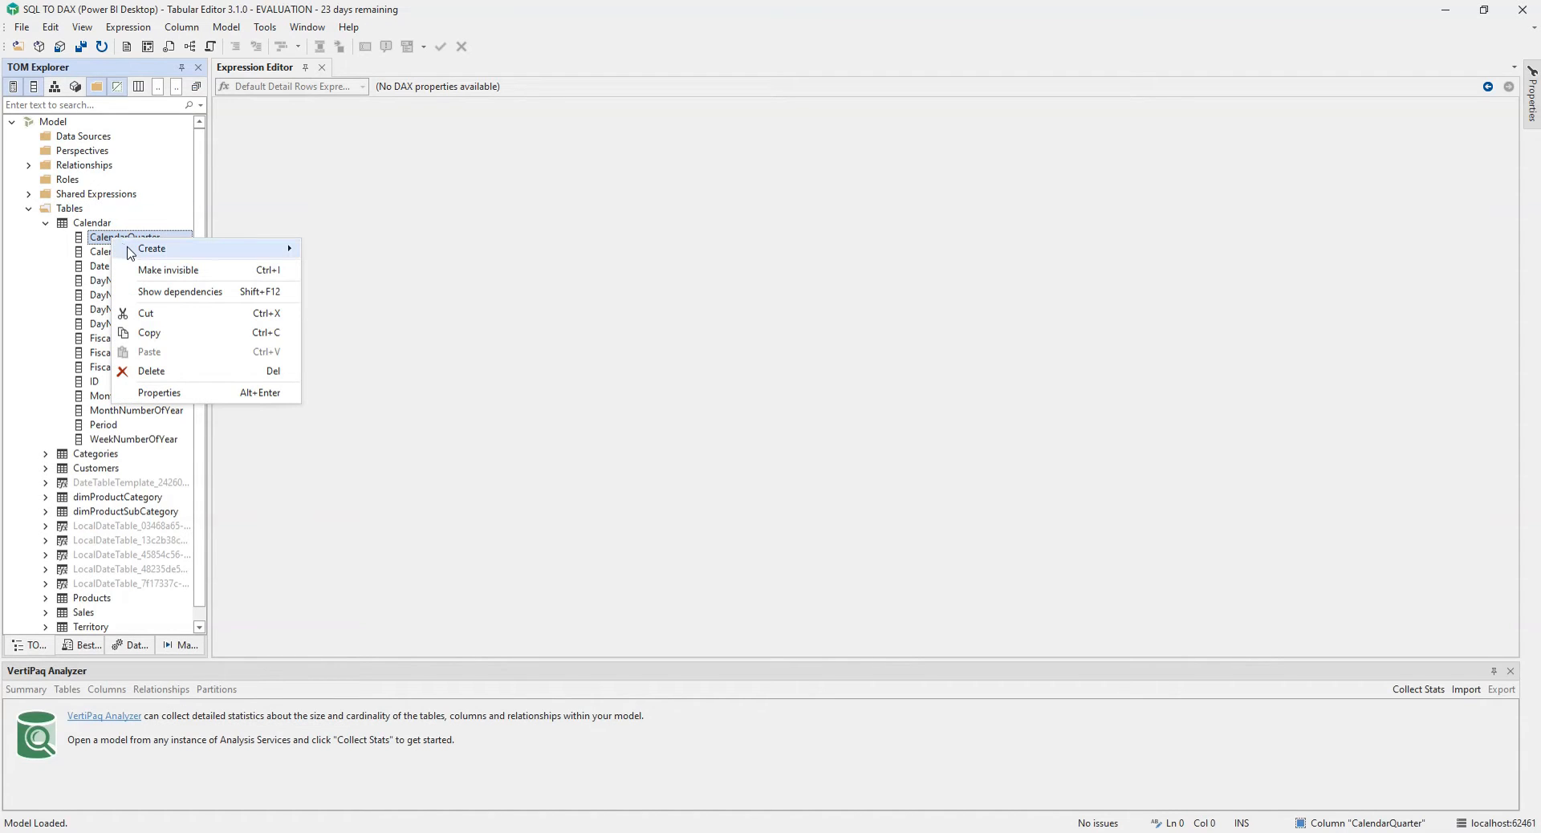
{"action": "mouse_move", "coordinate": [130, 252]}
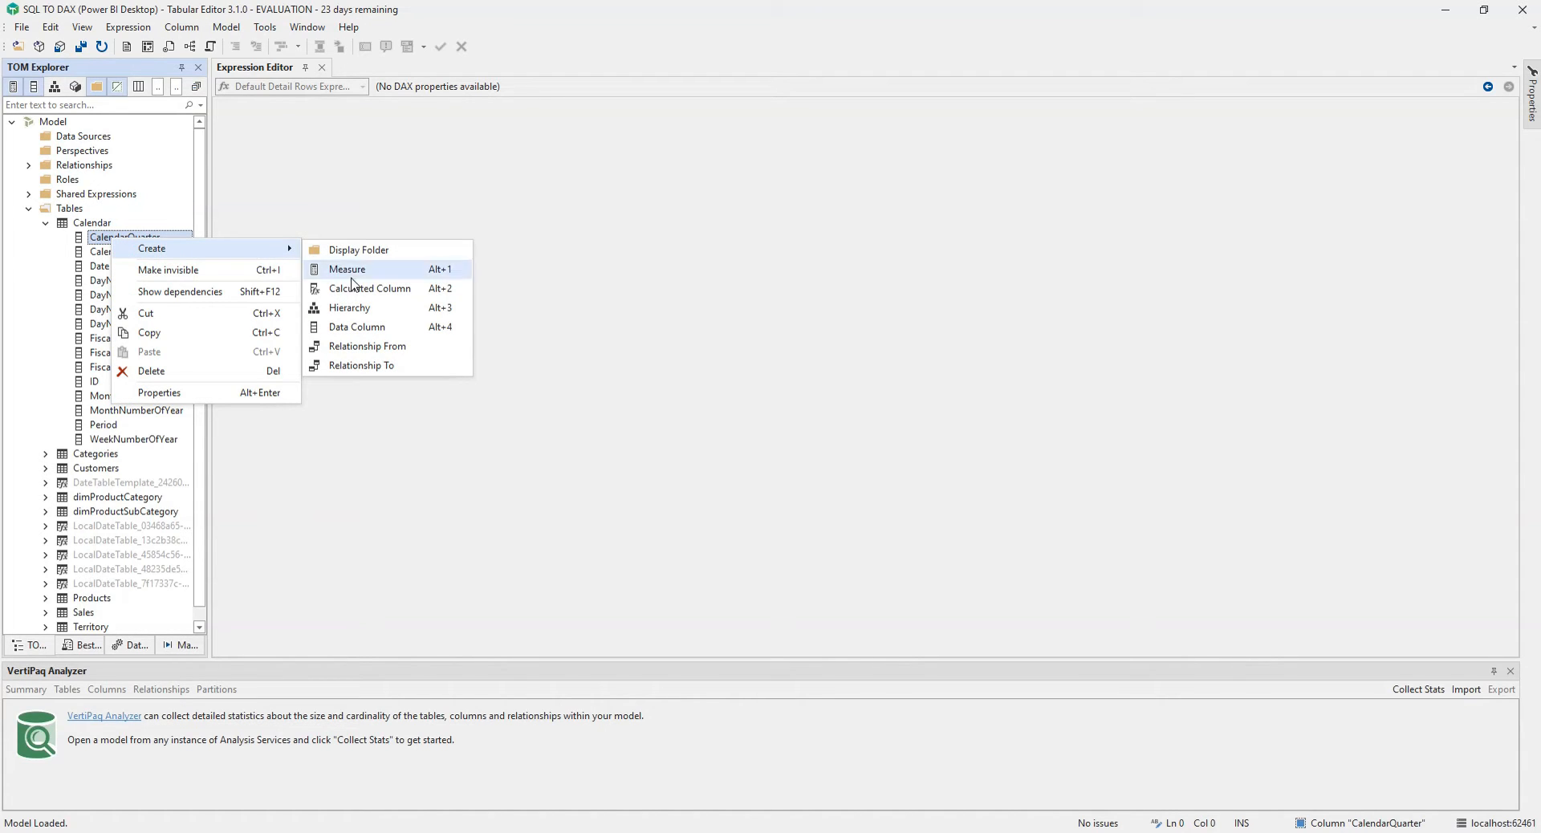
{"action": "left_click", "coordinate": [531, 310]}
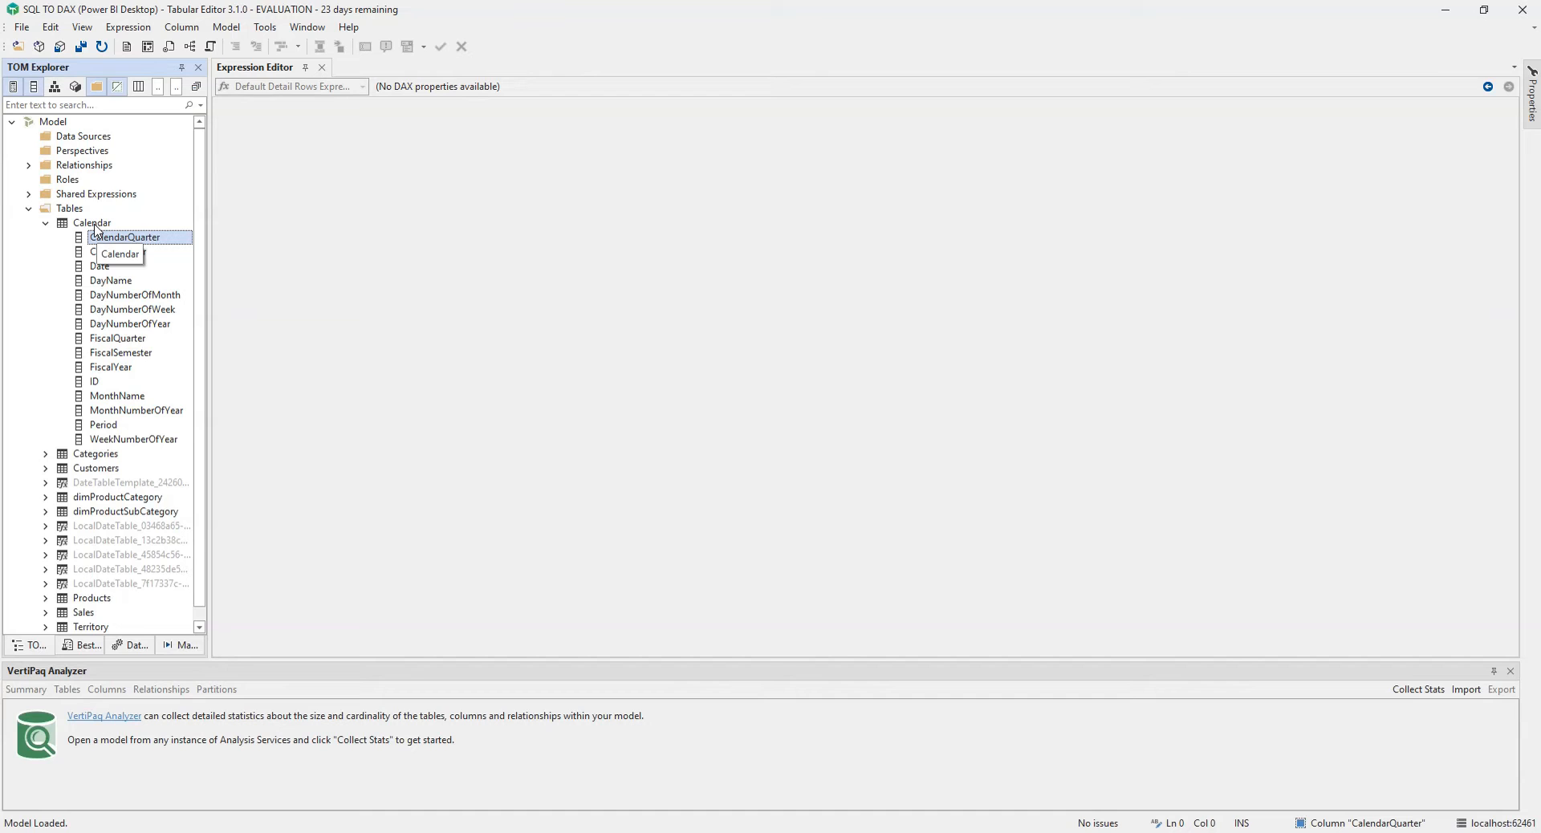
Step: Create a new calculated table named Red Products
{"action": "right_click", "coordinate": [69, 209]}
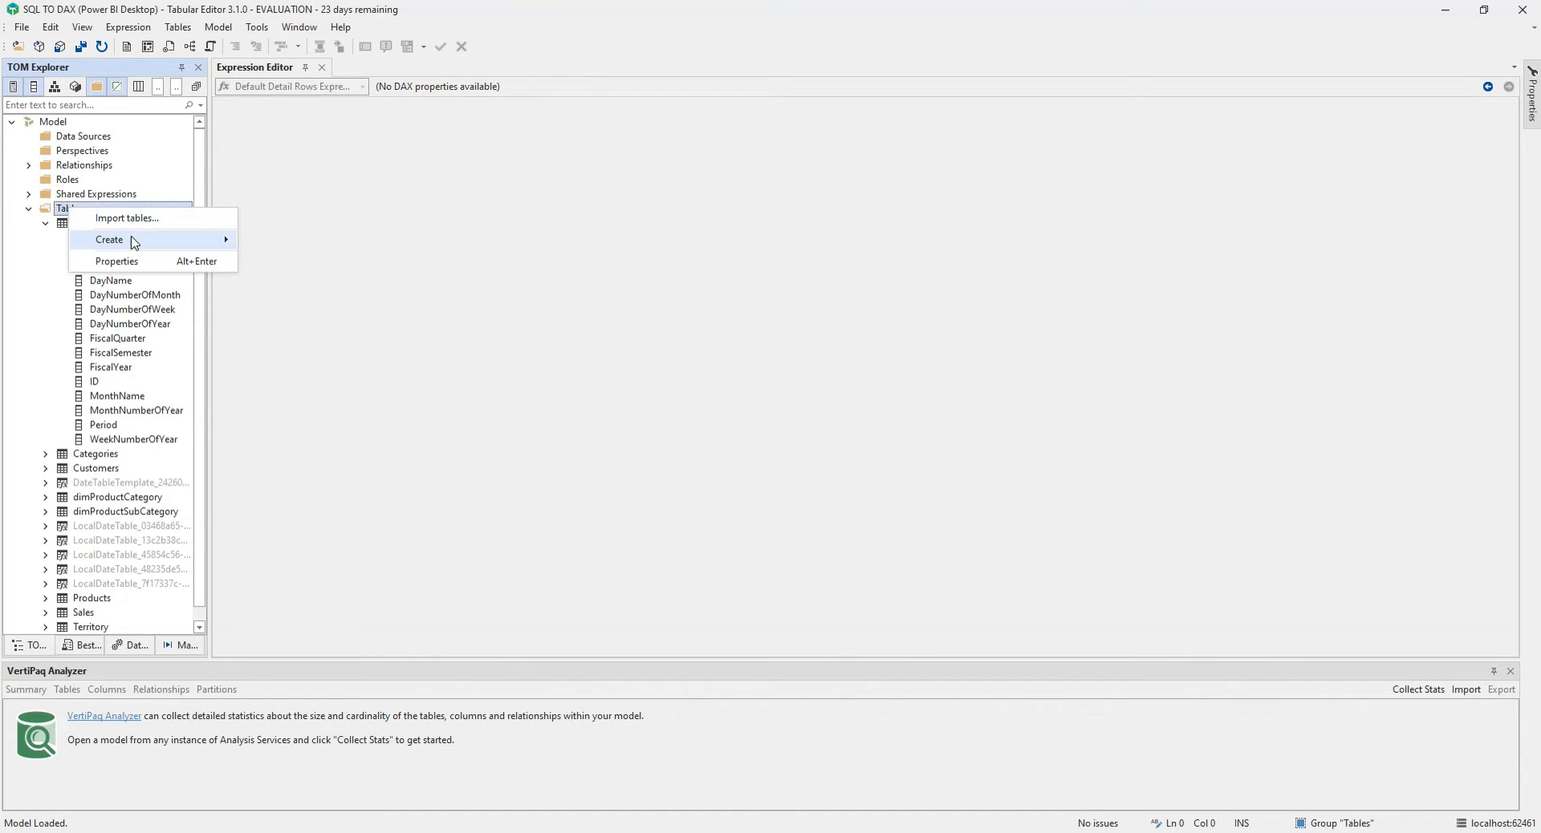
{"action": "mouse_move", "coordinate": [131, 241]}
{"action": "left_click", "coordinate": [292, 260]}
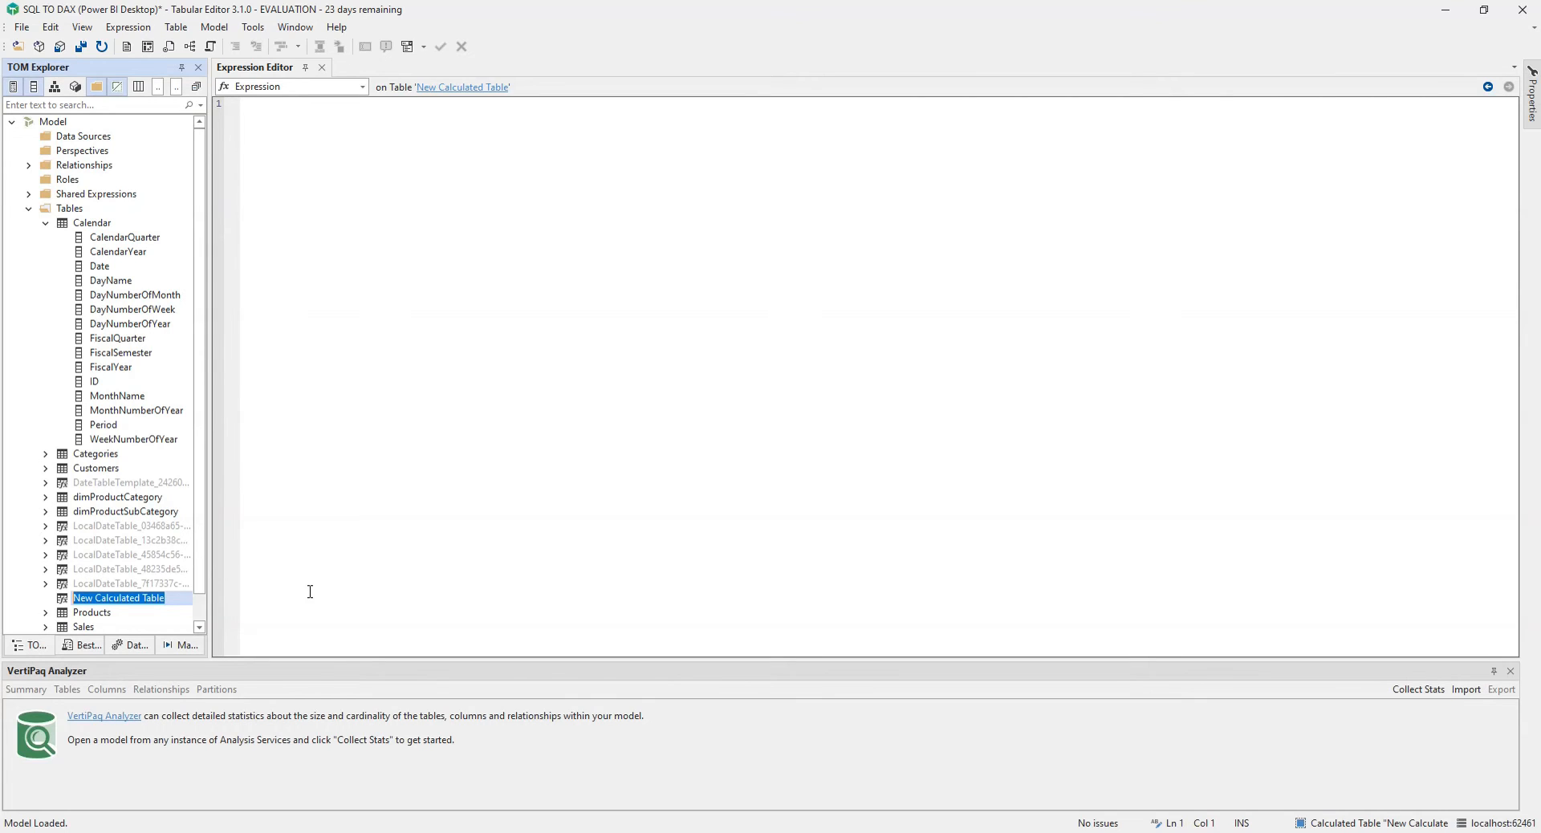
{"action": "type", "text": "Red Products"}
{"action": "left_click", "coordinate": [307, 578]}
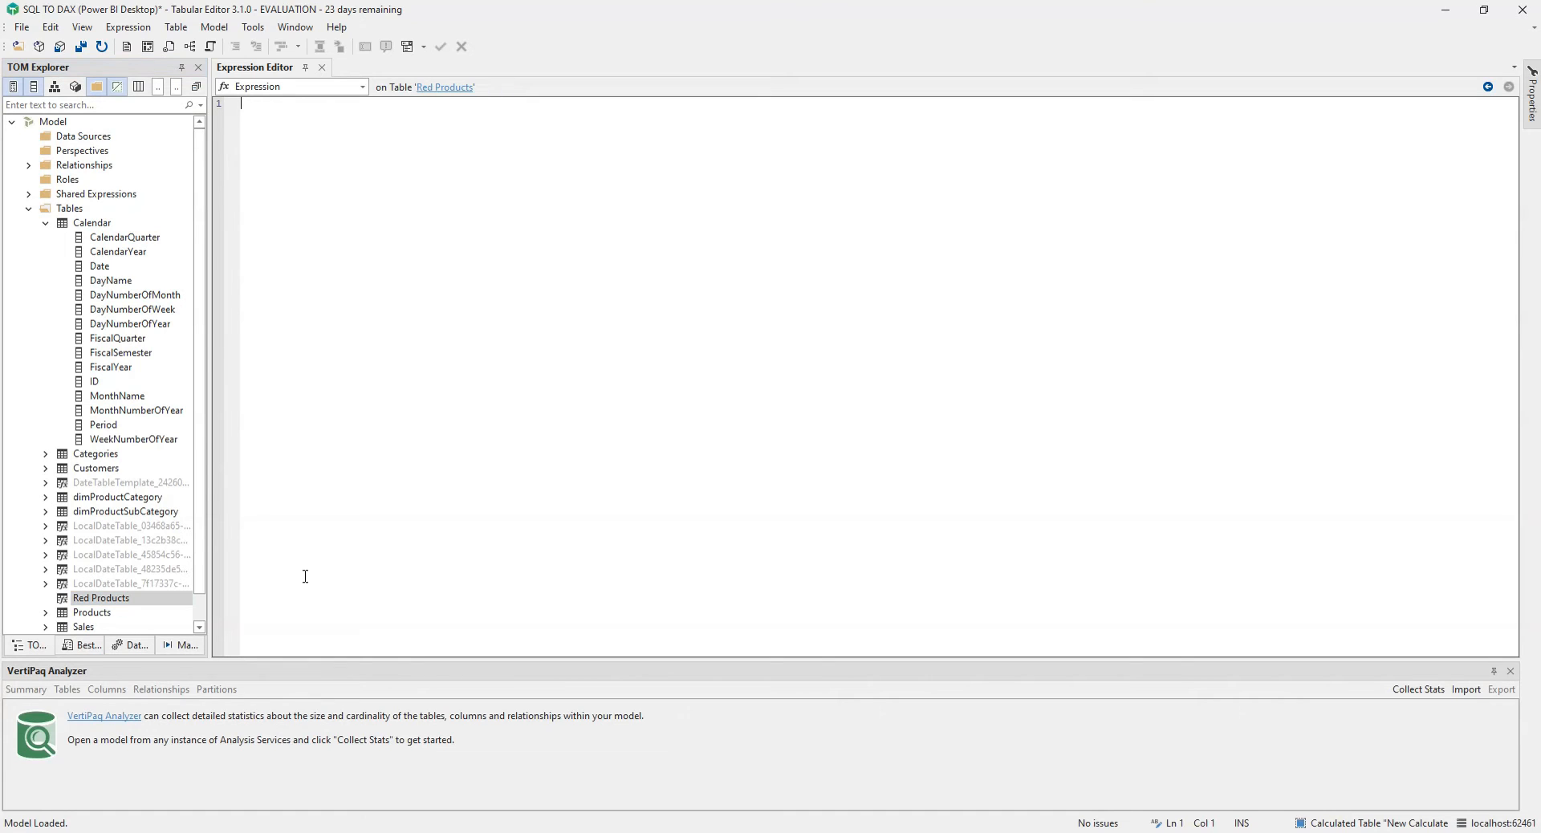
Step: Preview the data of the Products table
{"action": "left_click", "coordinate": [86, 614]}
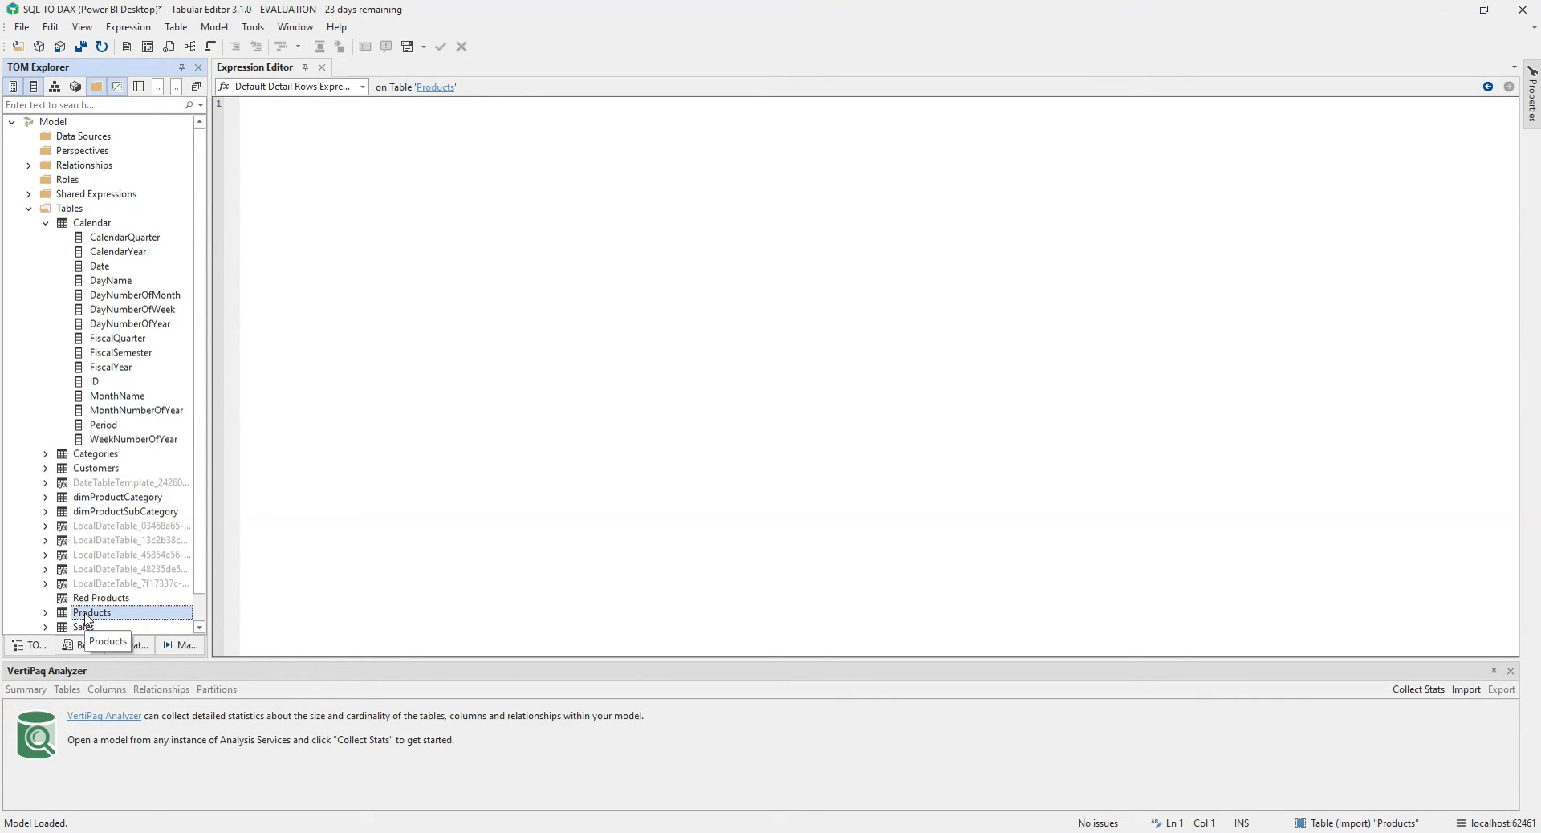
{"action": "right_click", "coordinate": [87, 619]}
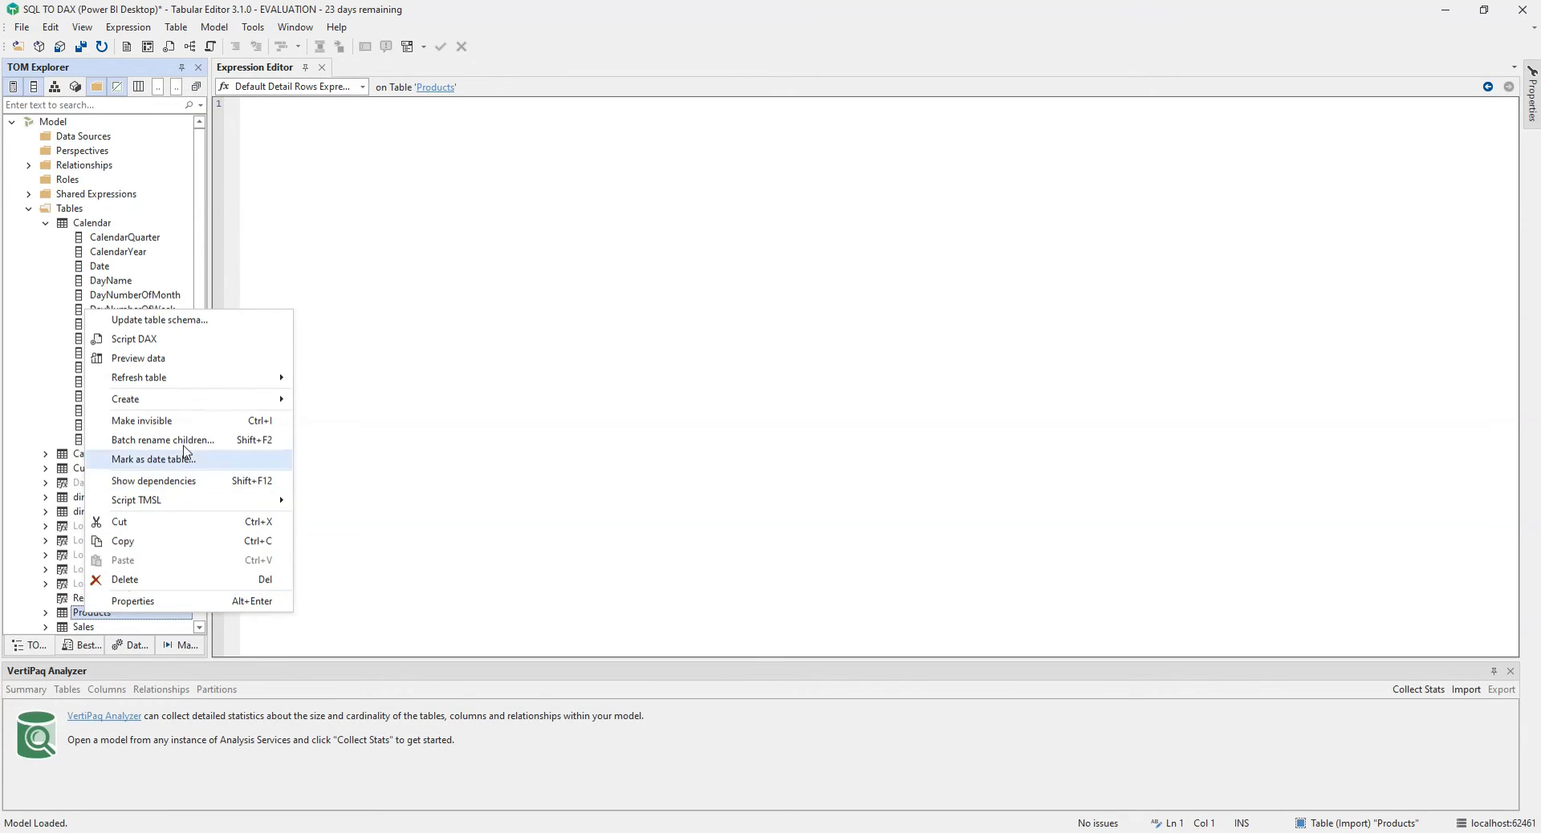
{"action": "left_click", "coordinate": [173, 360]}
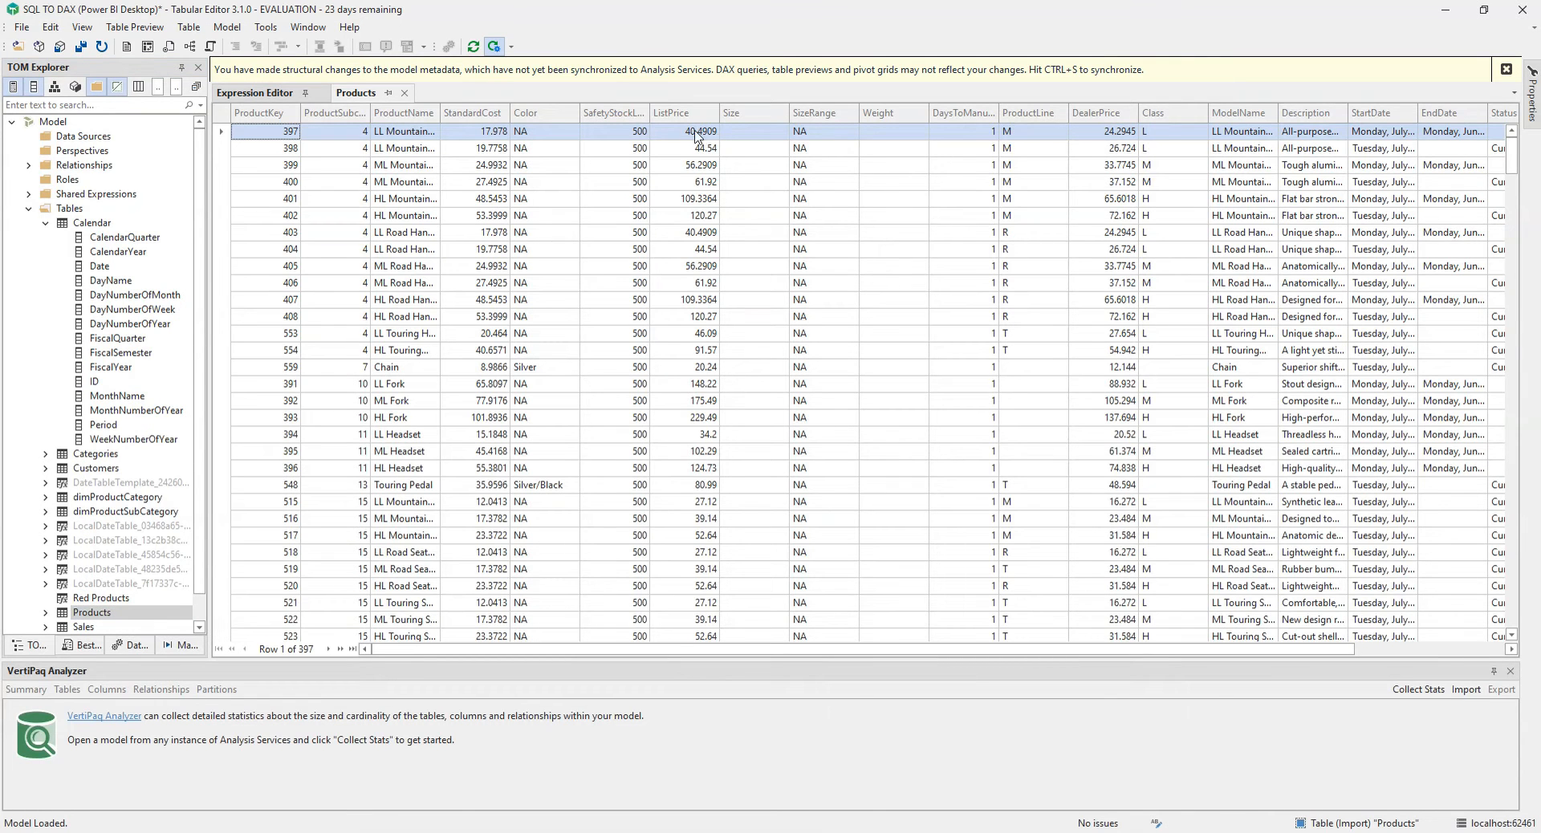
Step: Open the Red Products expression and enter FILTER('Products','Products'[Color] = "Red")
{"action": "left_click", "coordinate": [90, 600]}
{"action": "left_click", "coordinate": [91, 601]}
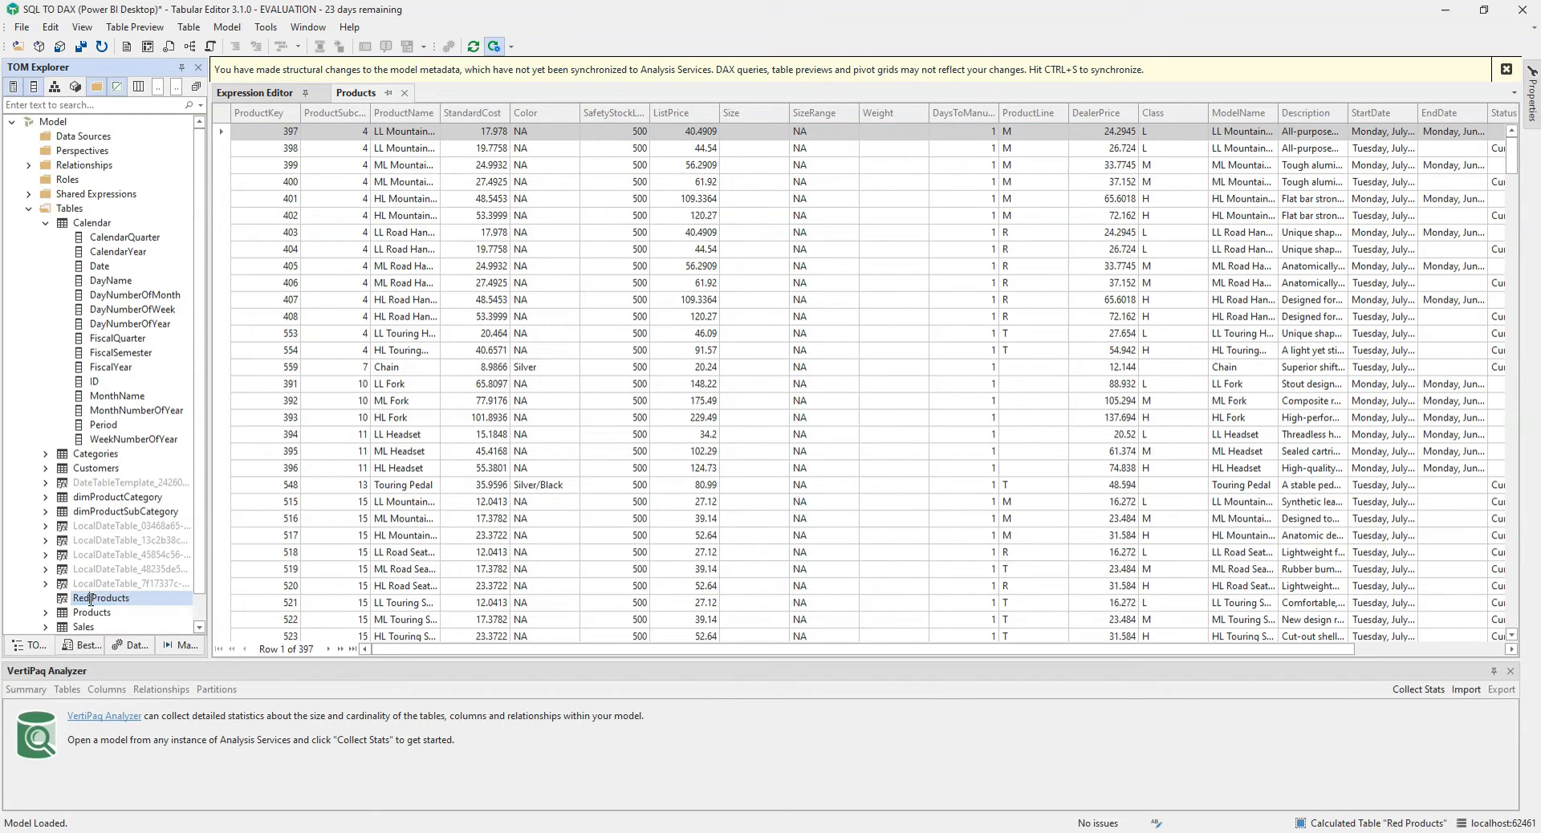
{"action": "double_click", "coordinate": [70, 602]}
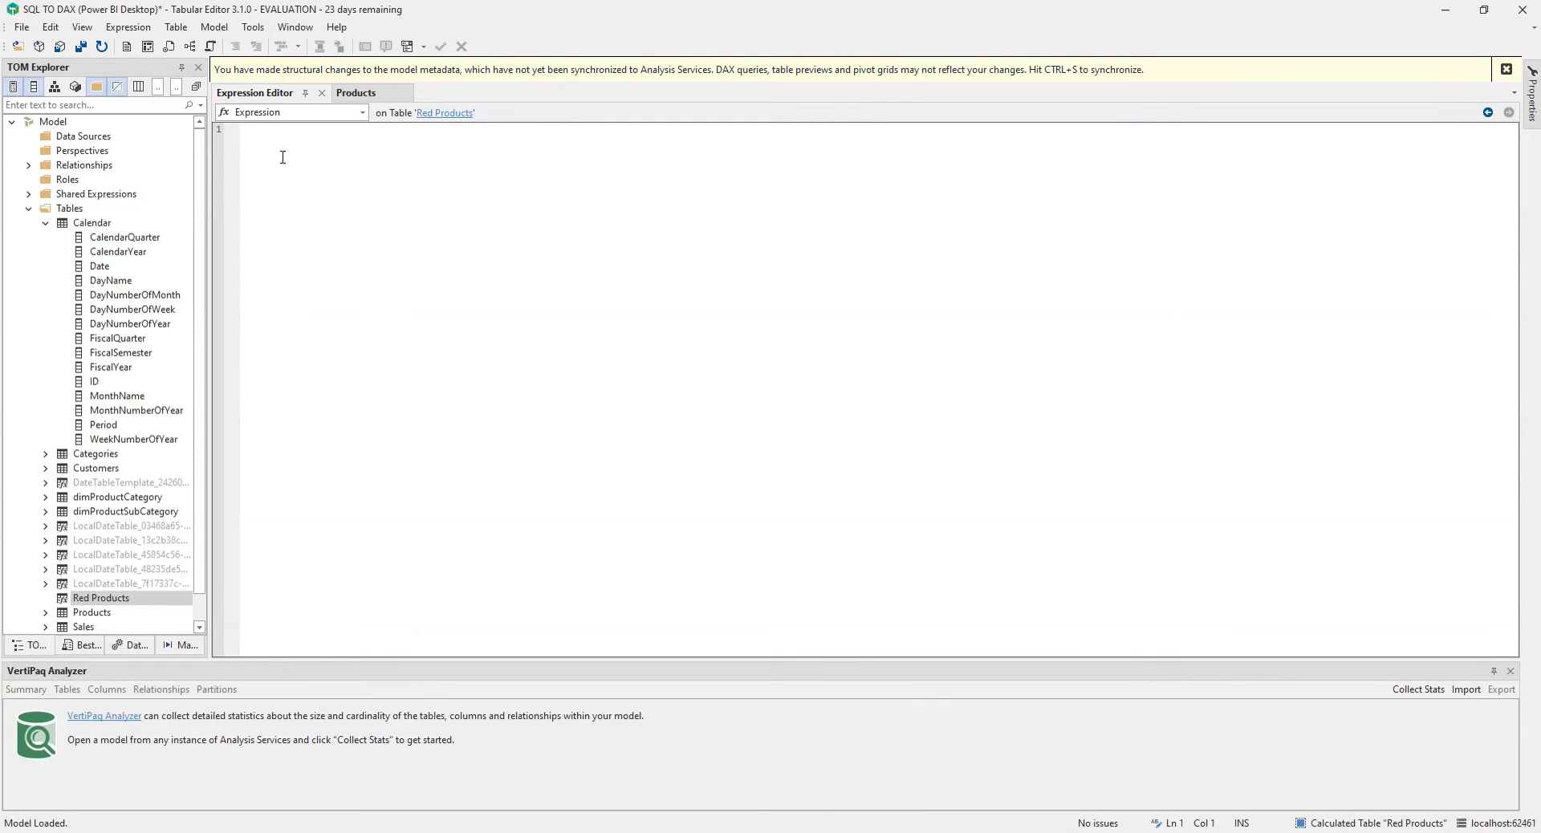
{"action": "key", "text": "ctrl+space"}
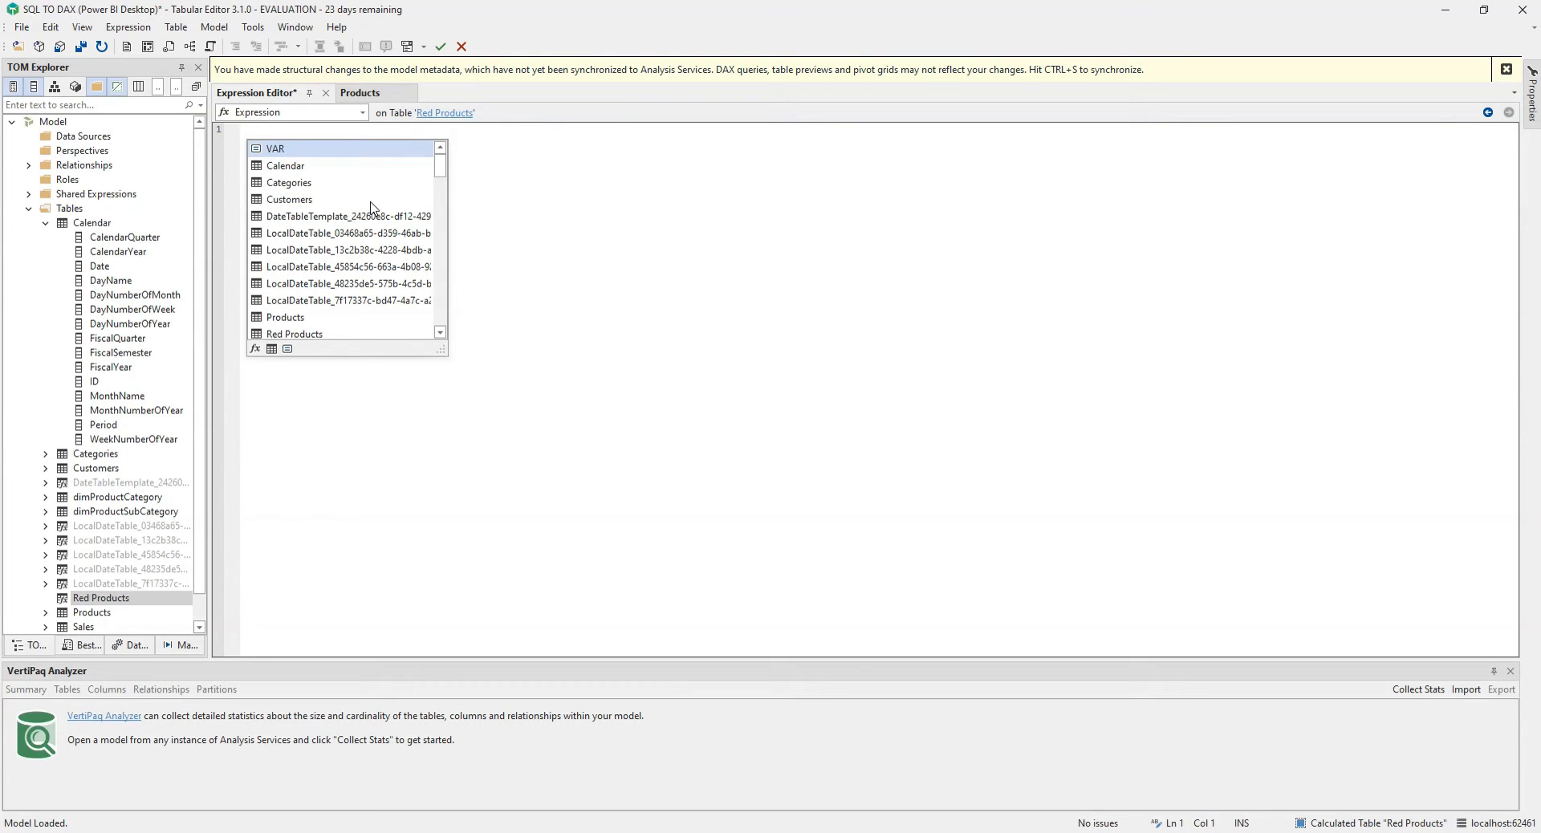
{"action": "type", "text": "FILTER("}
{"action": "key", "text": "Right"}
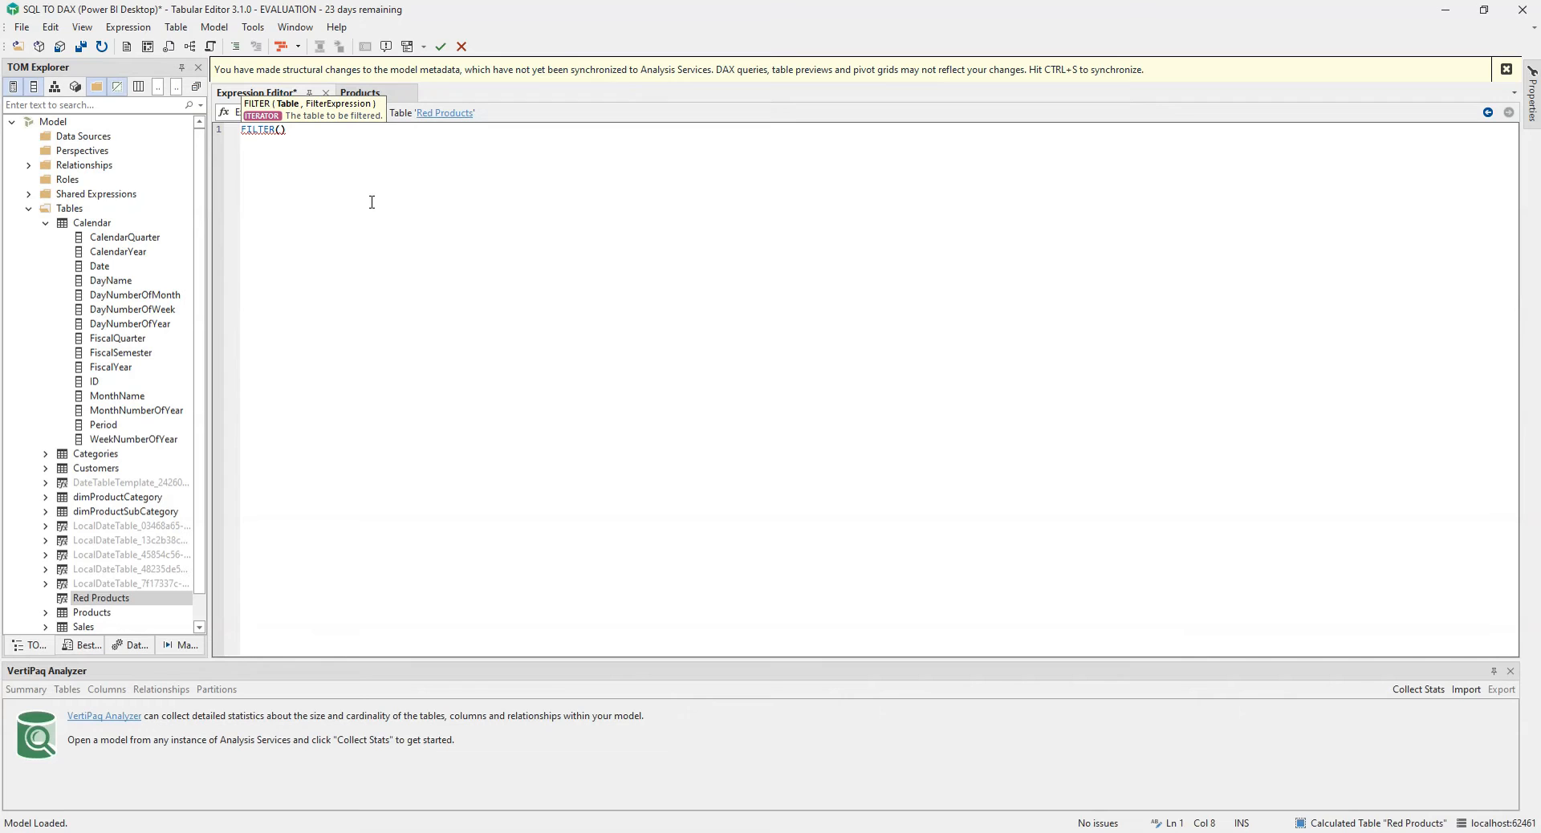
{"action": "type", "text": "Prod"}
{"action": "key", "text": "Tab"}
{"action": "type", "text": ",colo"}
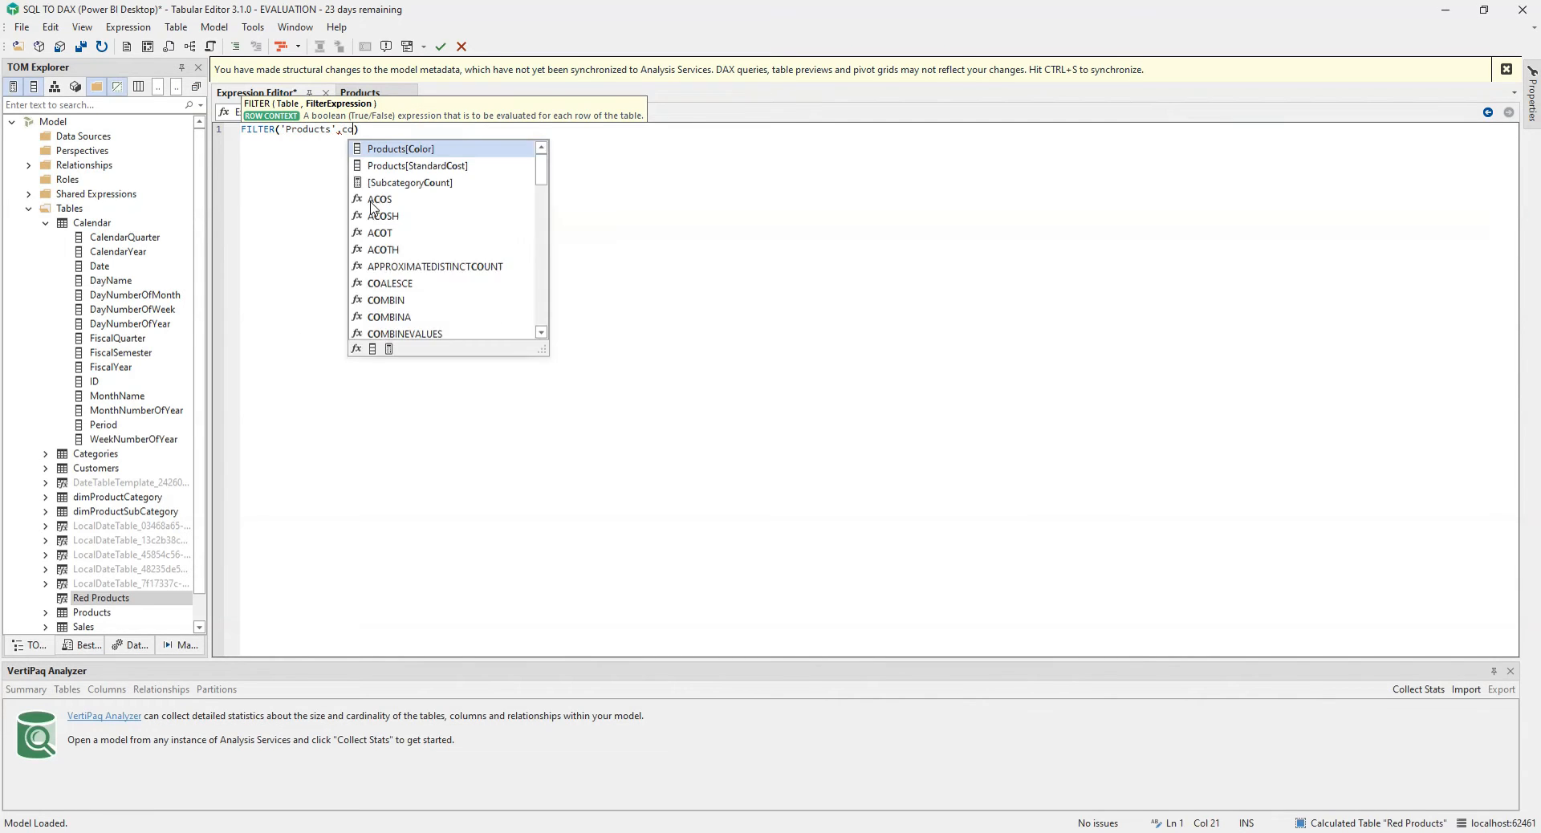
{"action": "key", "text": "Tab"}
{"action": "type", "text": "= "}
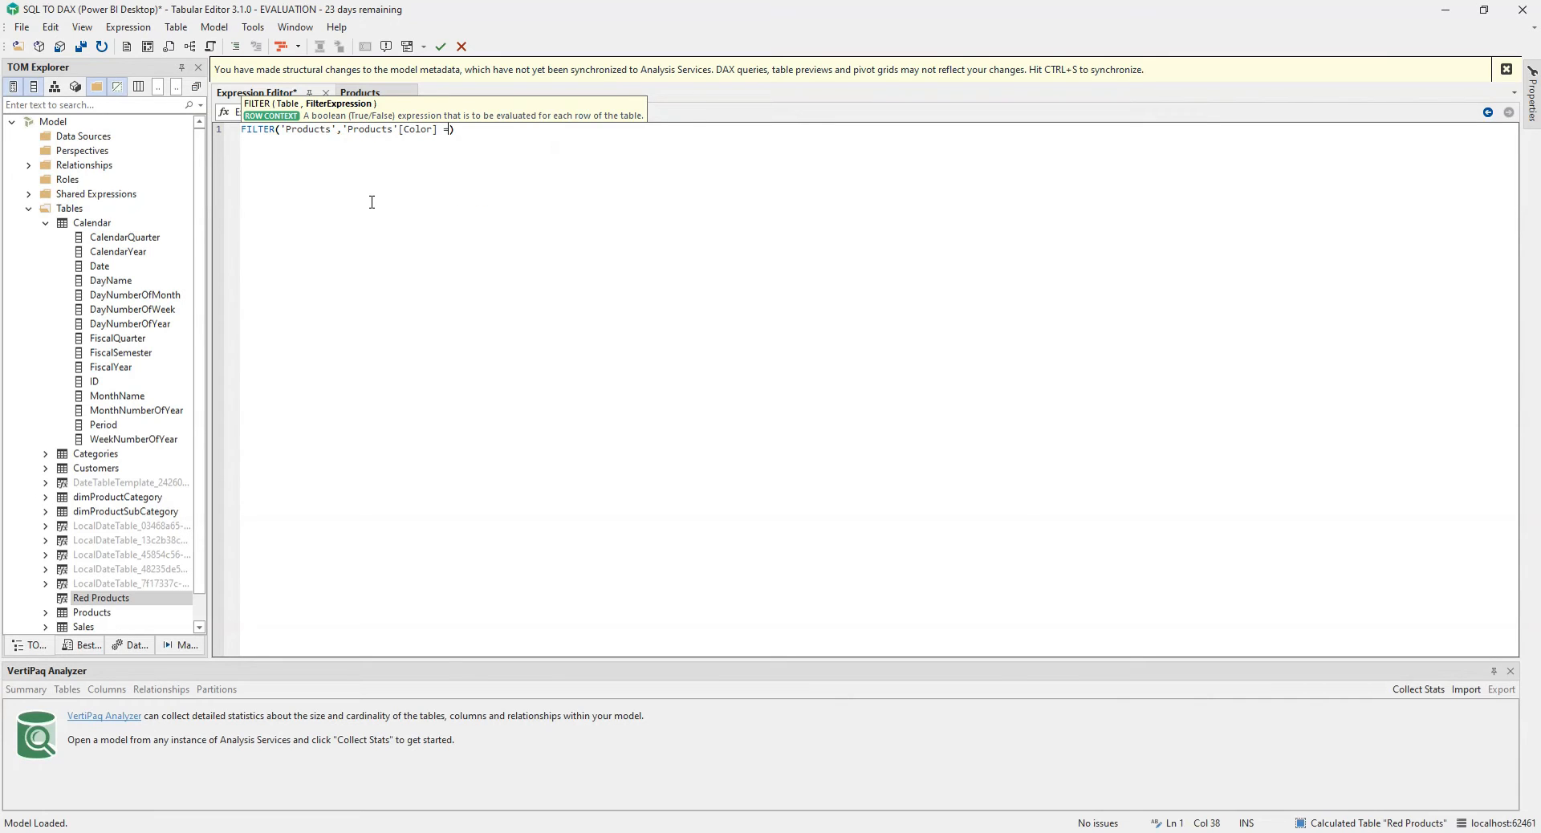
{"action": "type", "text": "\"Red"}
{"action": "key", "text": "End"}
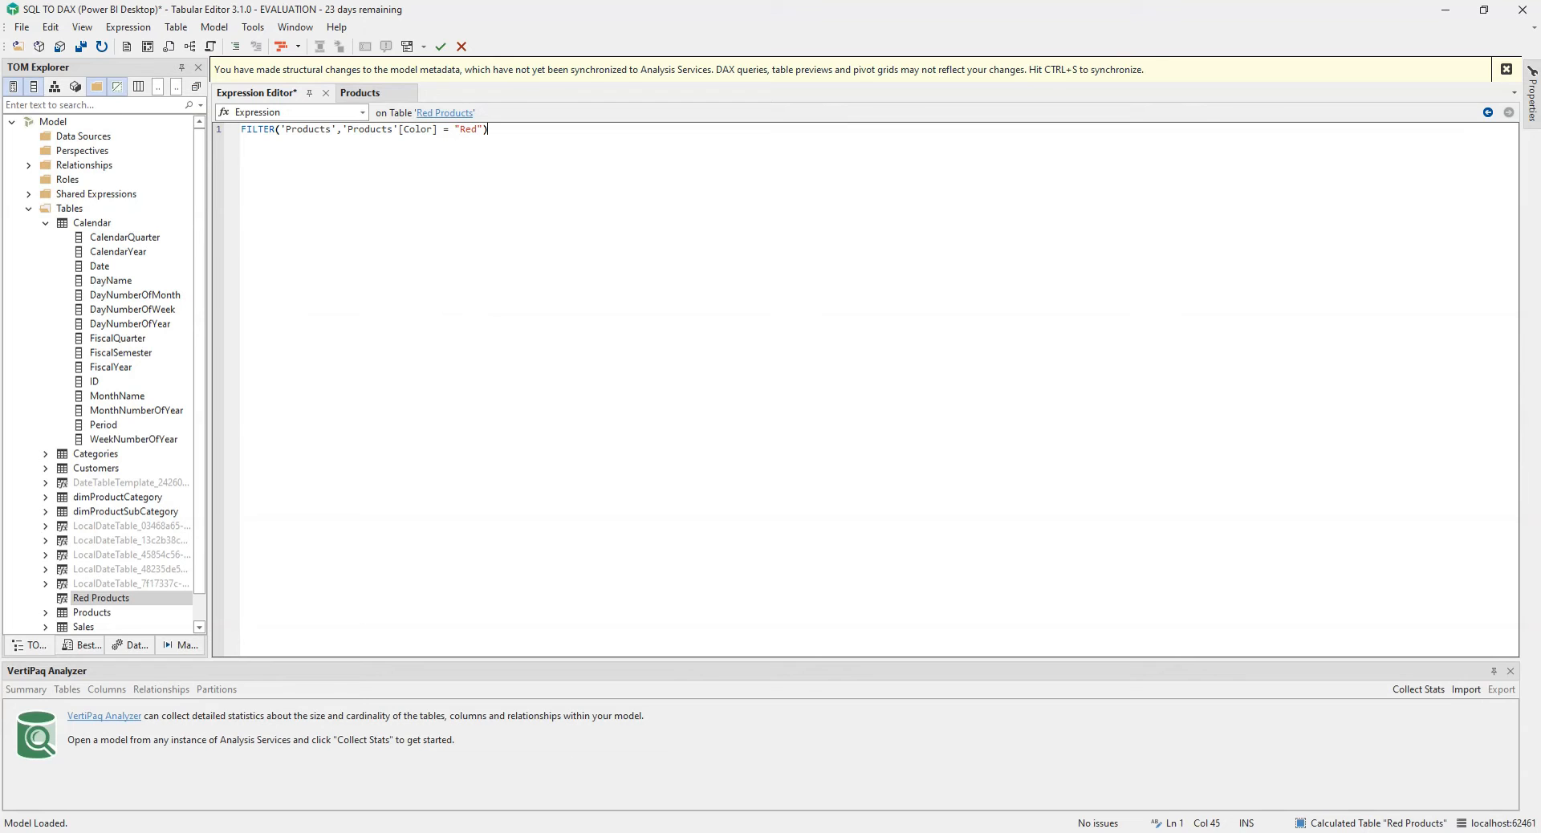
Step: Save the model changes to the connected Power BI model
{"action": "left_click", "coordinate": [430, 750]}
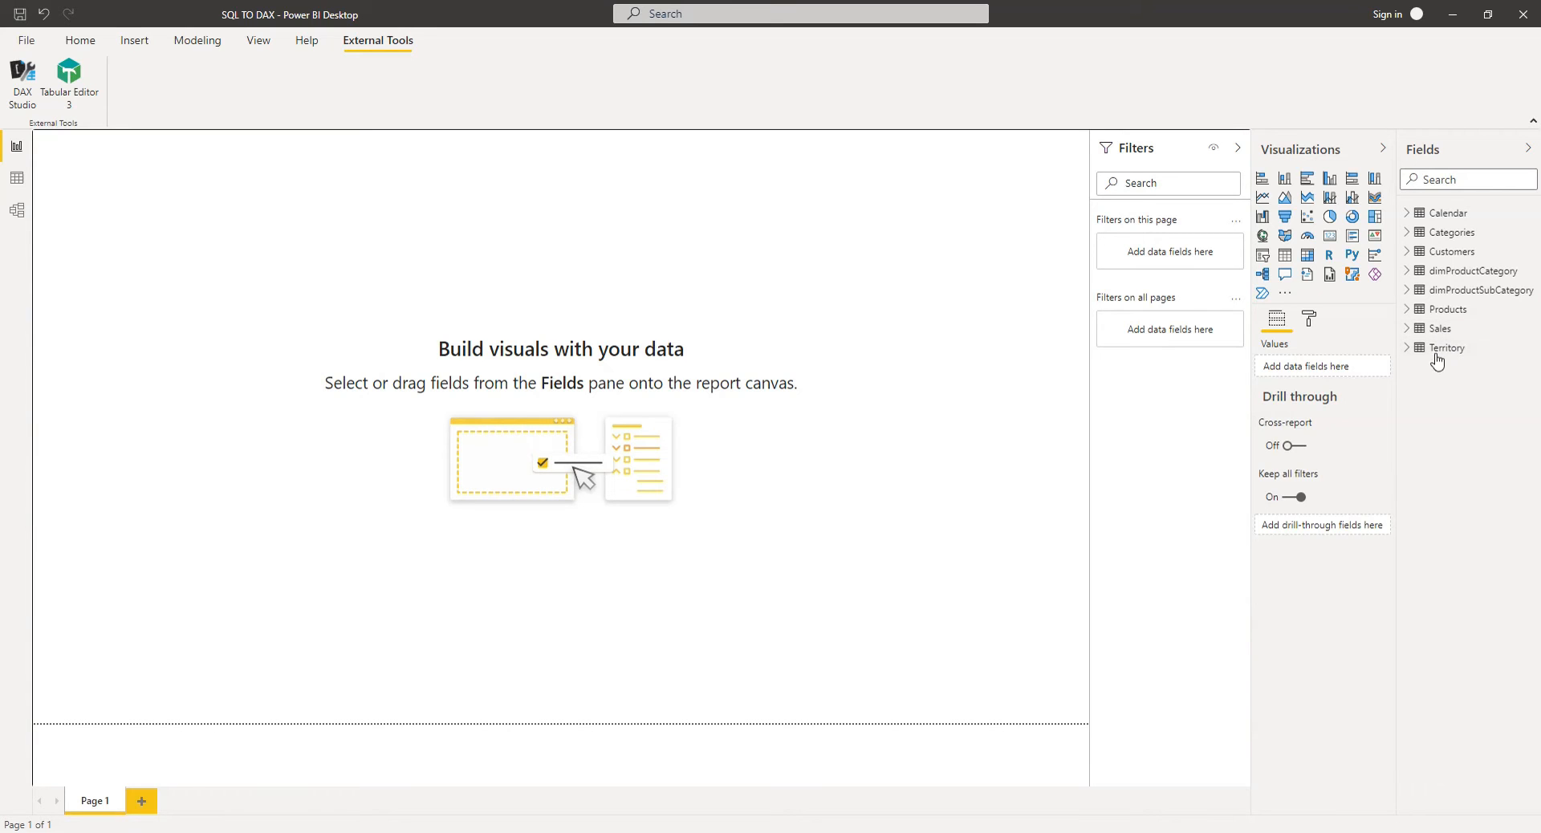
{"action": "key", "text": "alt+Tab"}
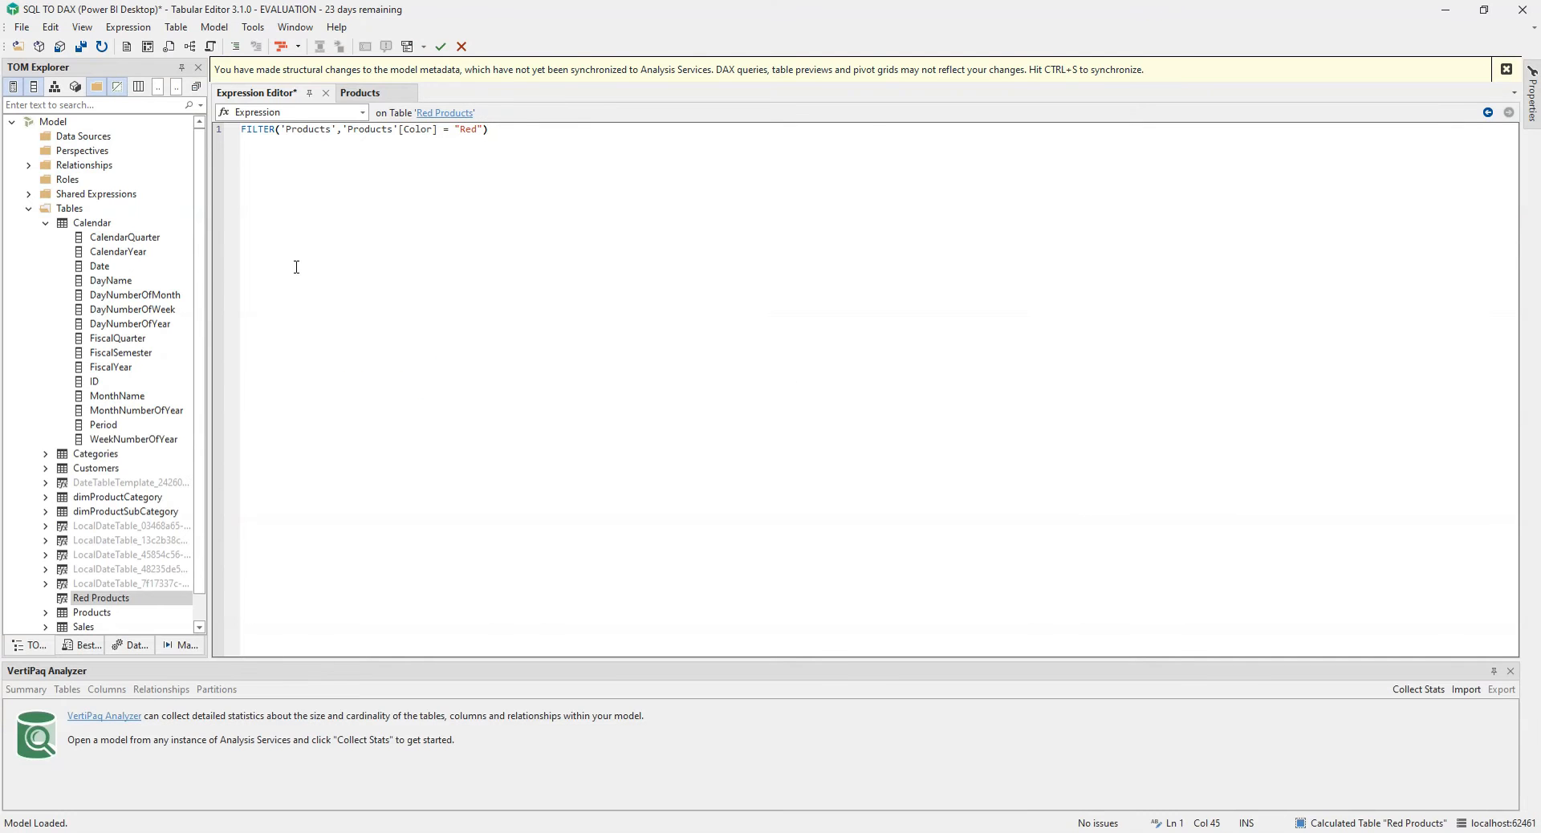
{"action": "key", "text": "ctrl+s"}
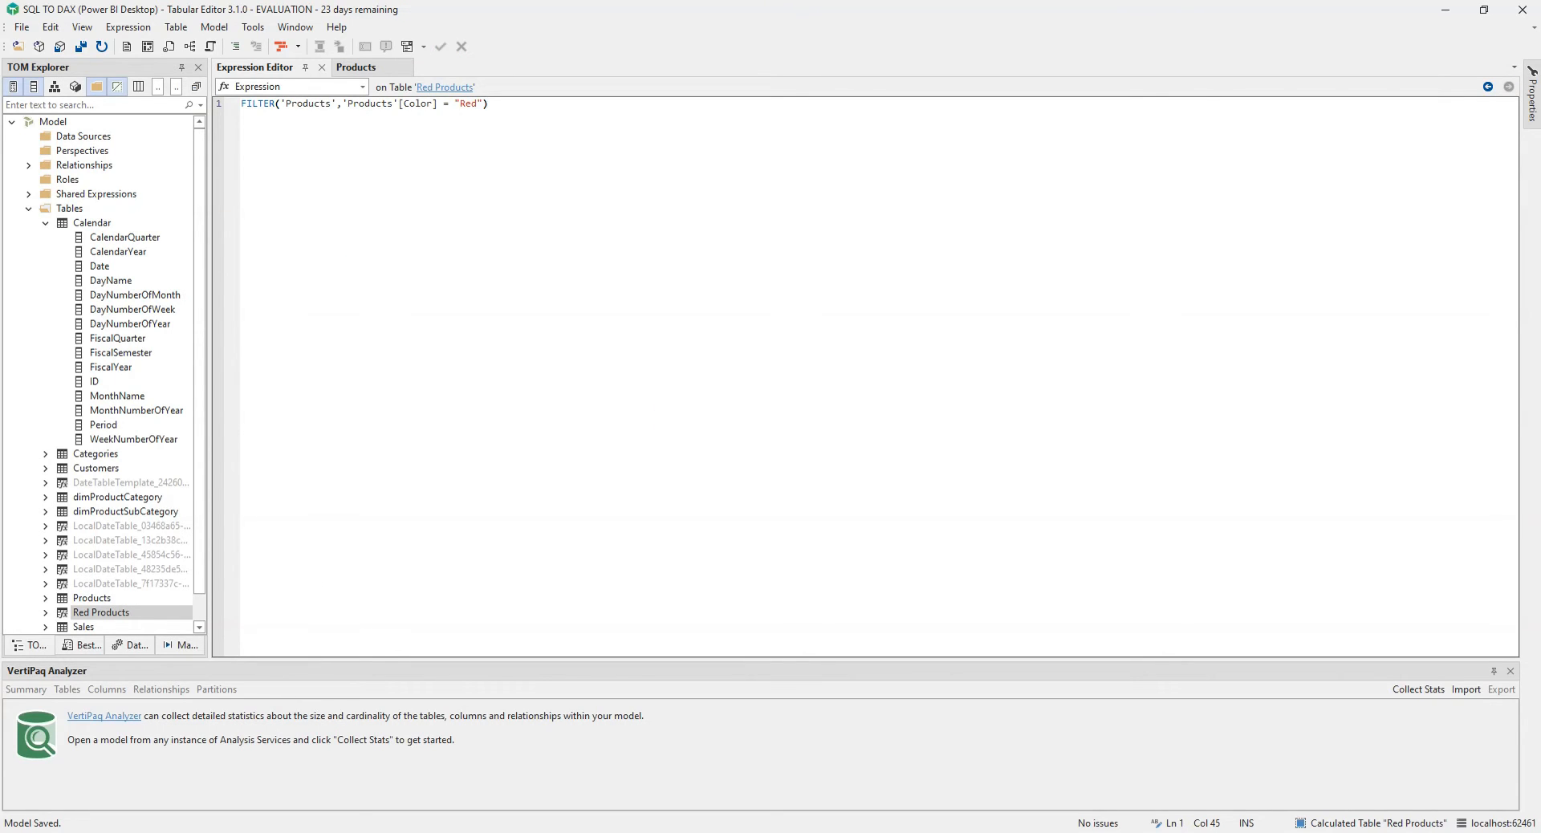
Step: Switch to Power BI Desktop, open Red Products in Data view and refresh the calculated table
{"action": "key", "text": "alt+Tab"}
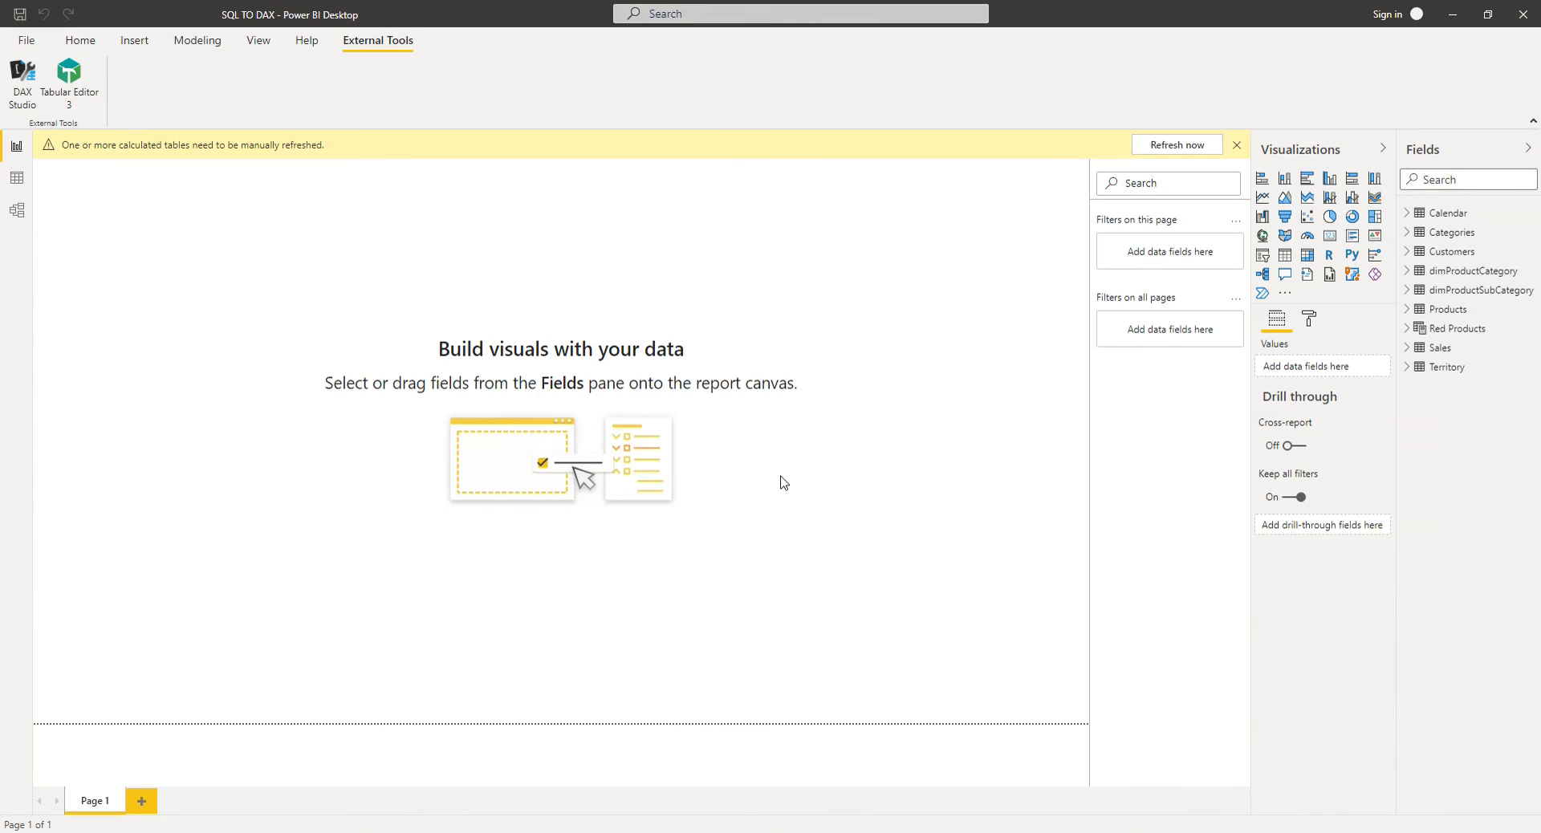
{"action": "left_click", "coordinate": [1440, 328]}
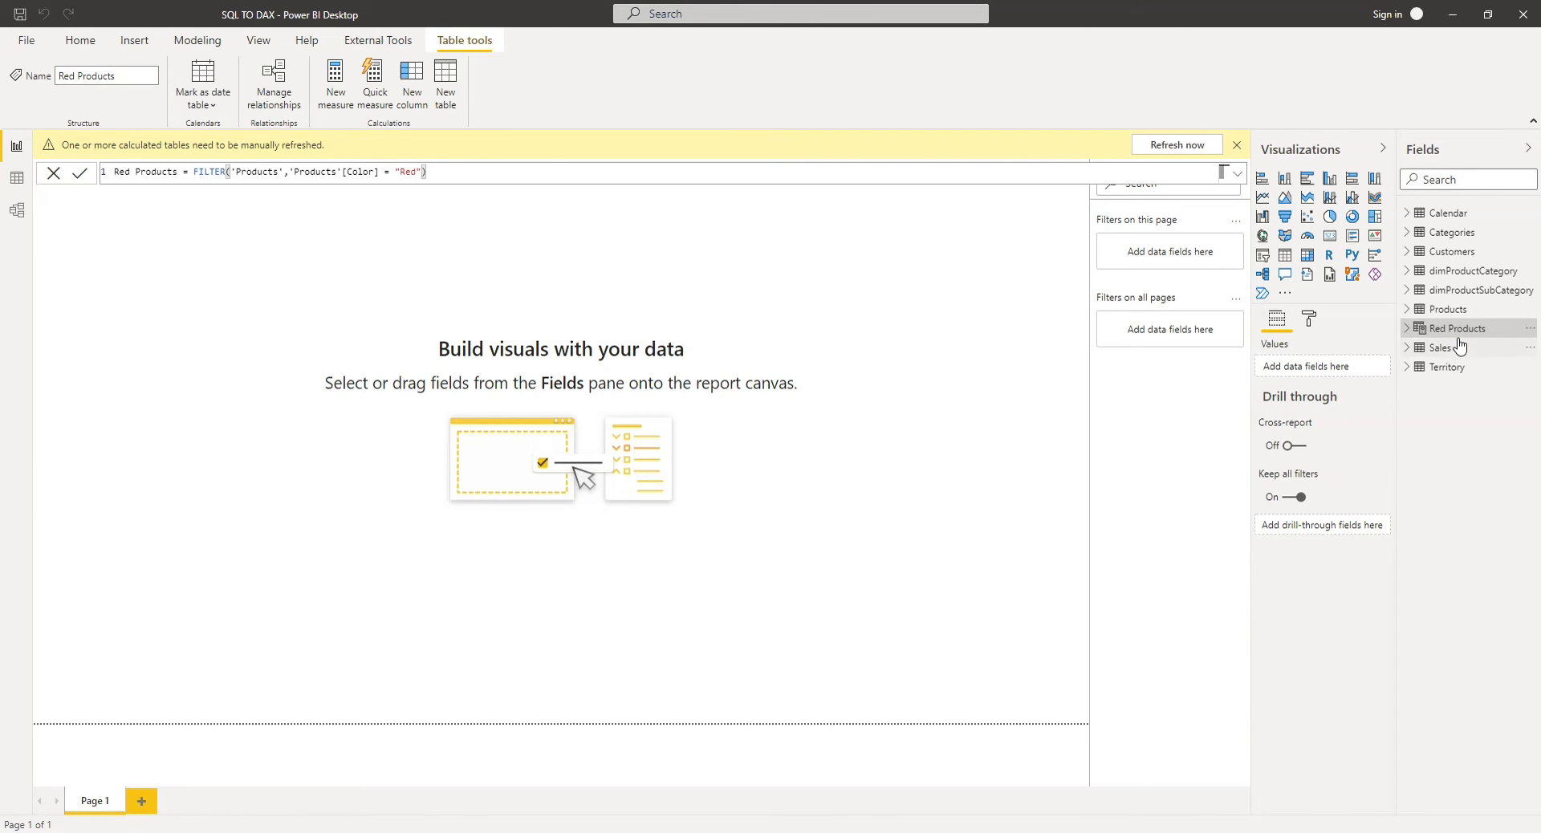
{"action": "left_click", "coordinate": [15, 180]}
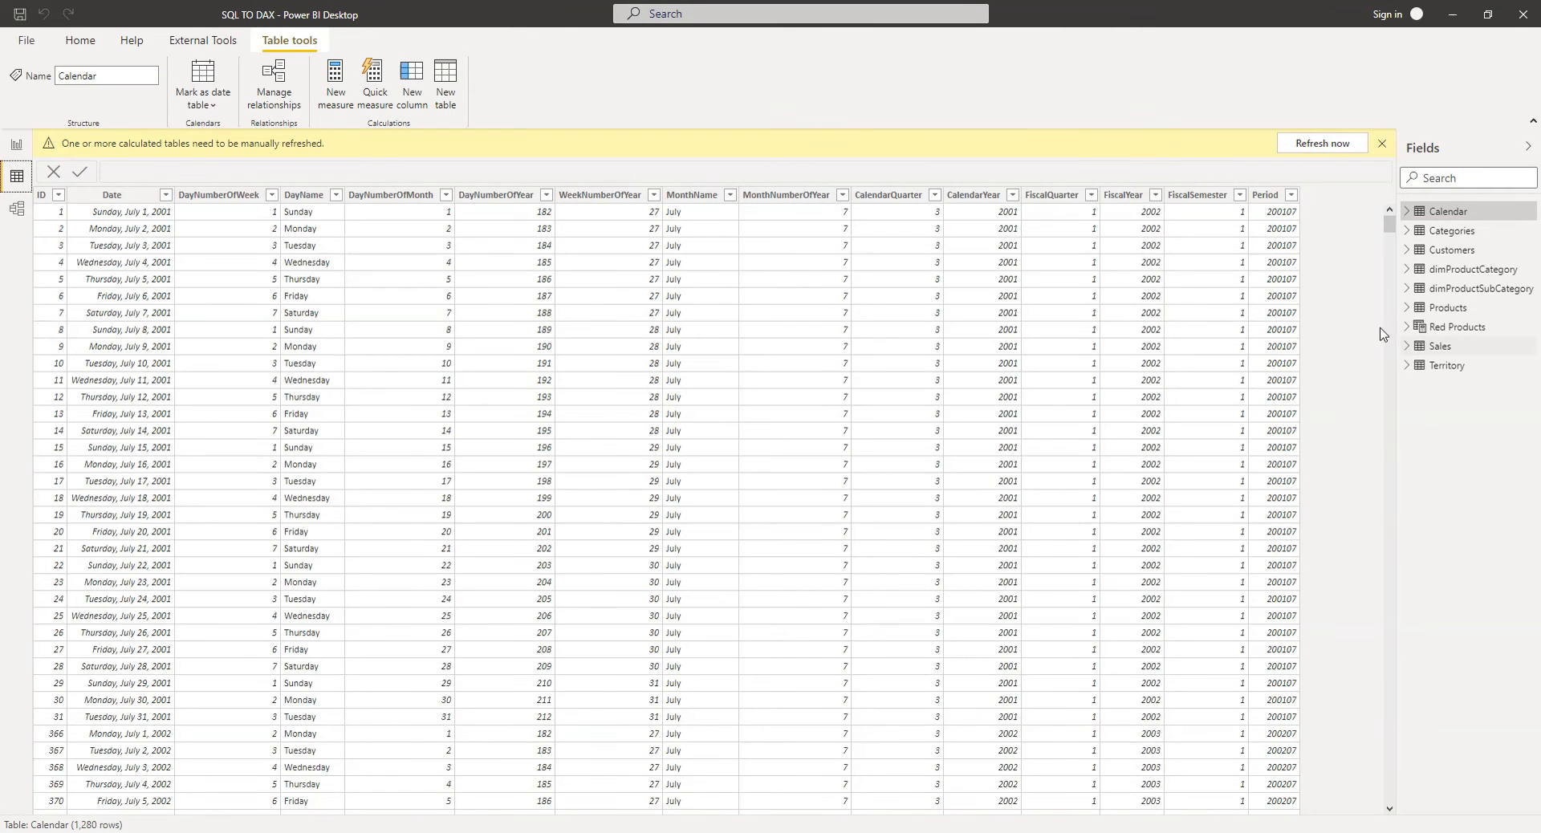
{"action": "left_click", "coordinate": [1462, 335]}
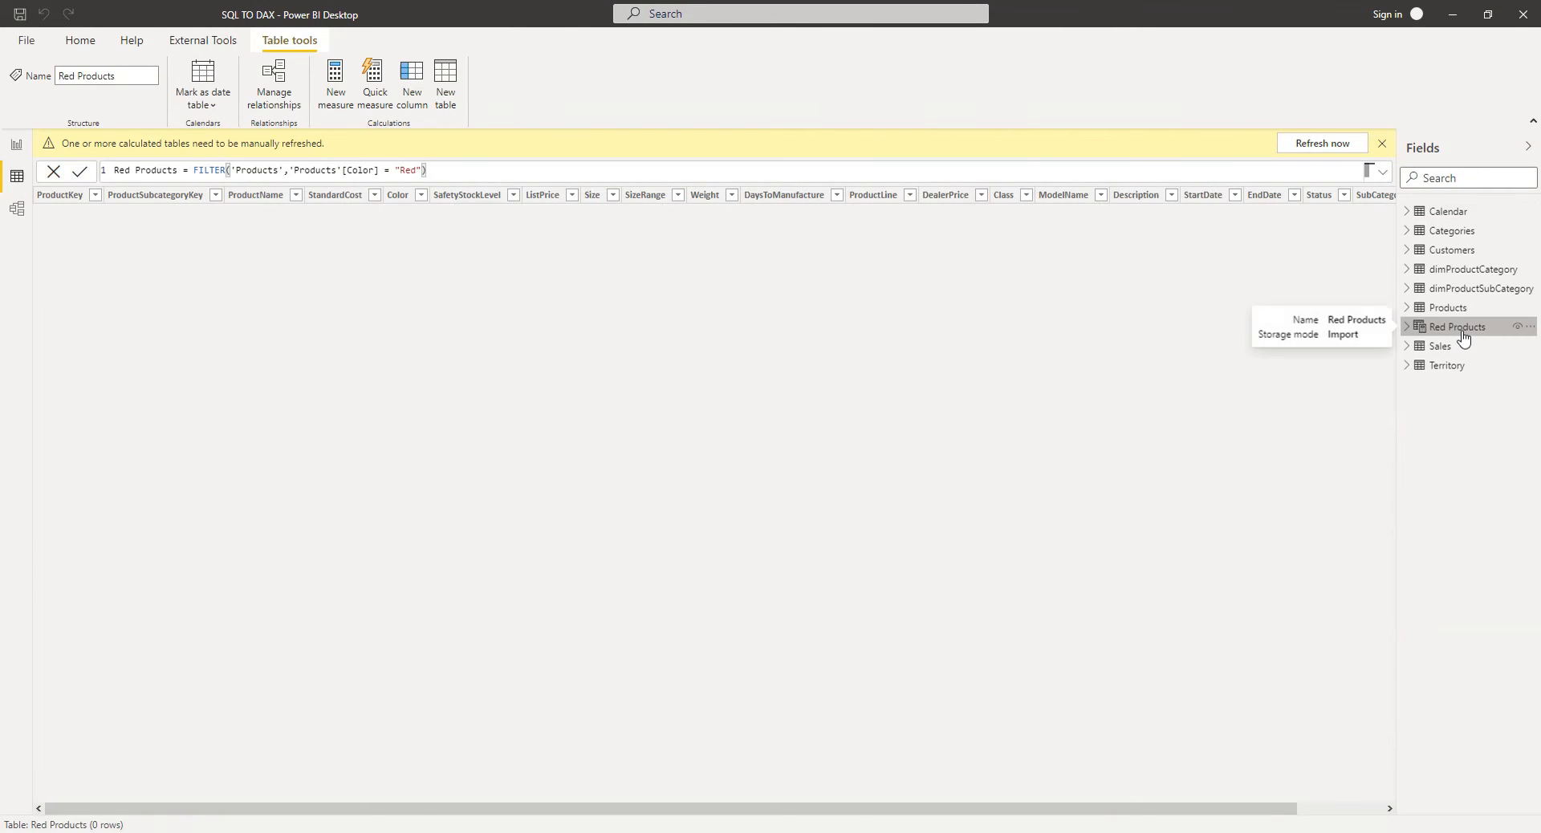
{"action": "left_click", "coordinate": [1321, 144]}
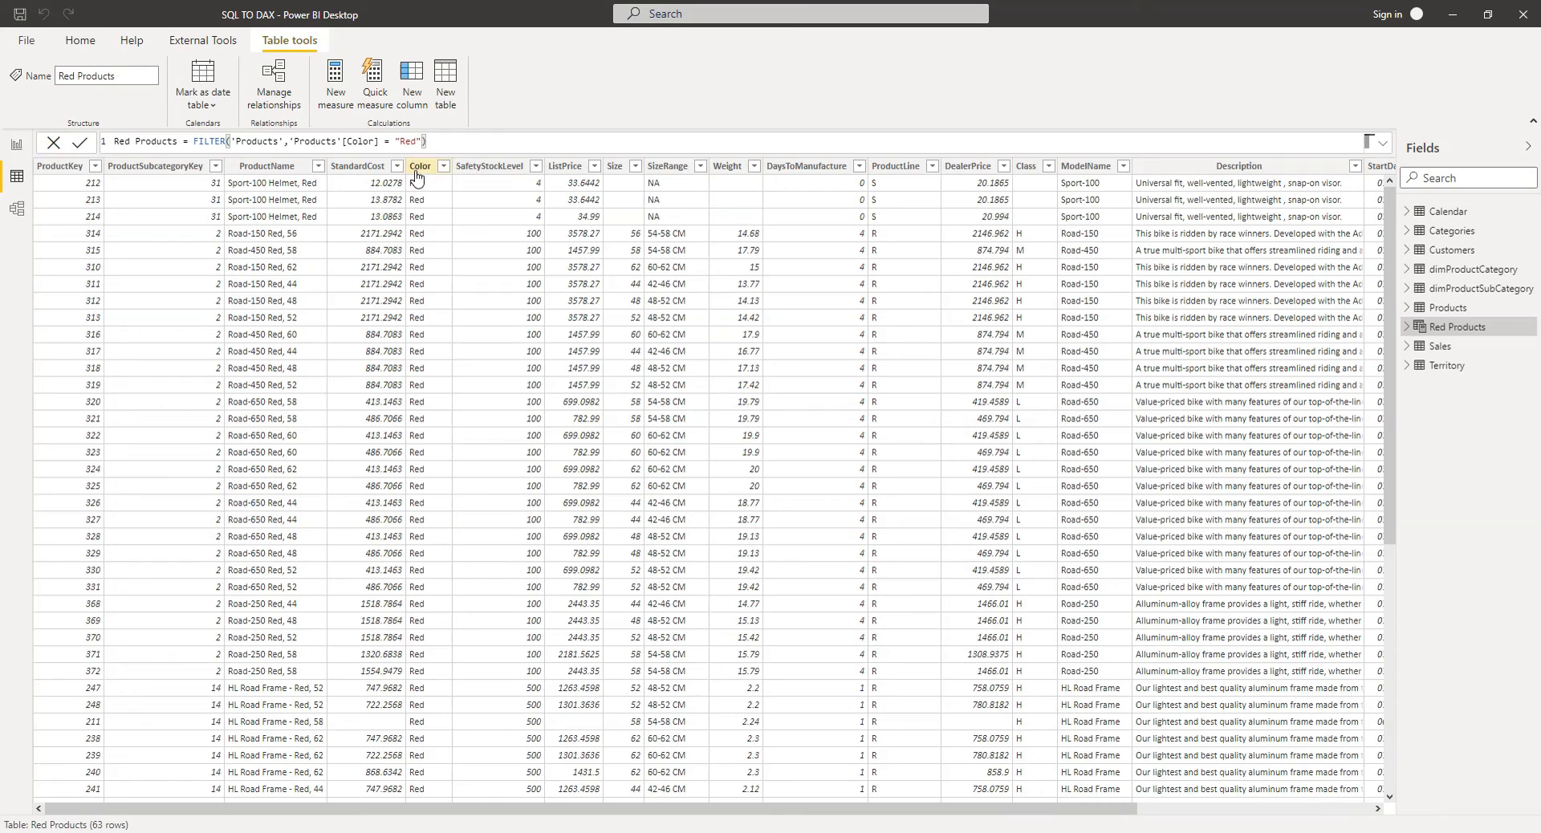
Step: Inspect the values of the Red Products table's Color column
{"action": "left_click", "coordinate": [419, 166]}
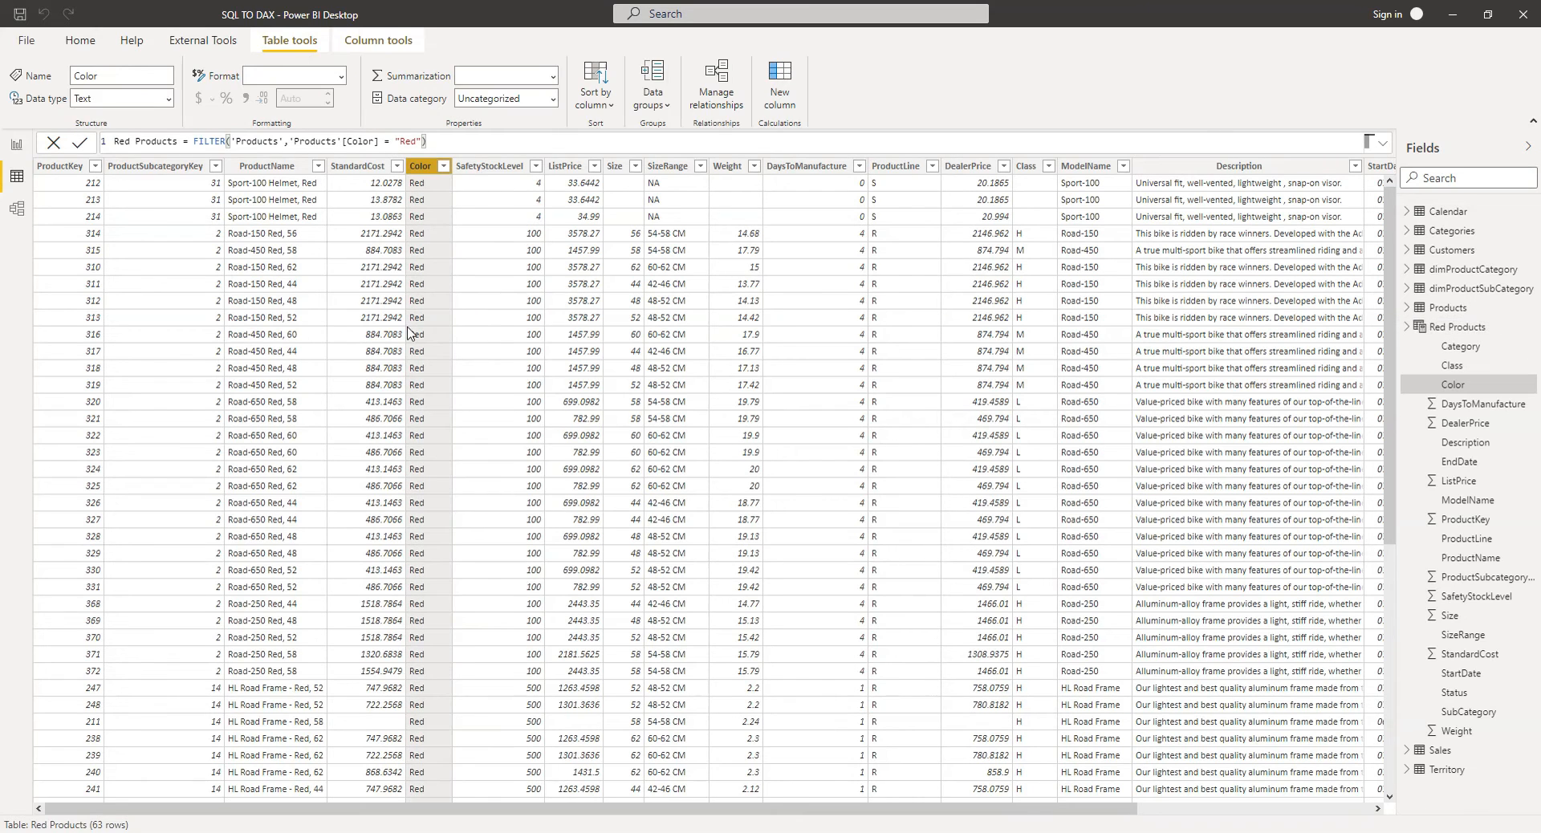
{"action": "left_click", "coordinate": [443, 166]}
{"action": "left_click", "coordinate": [648, 377]}
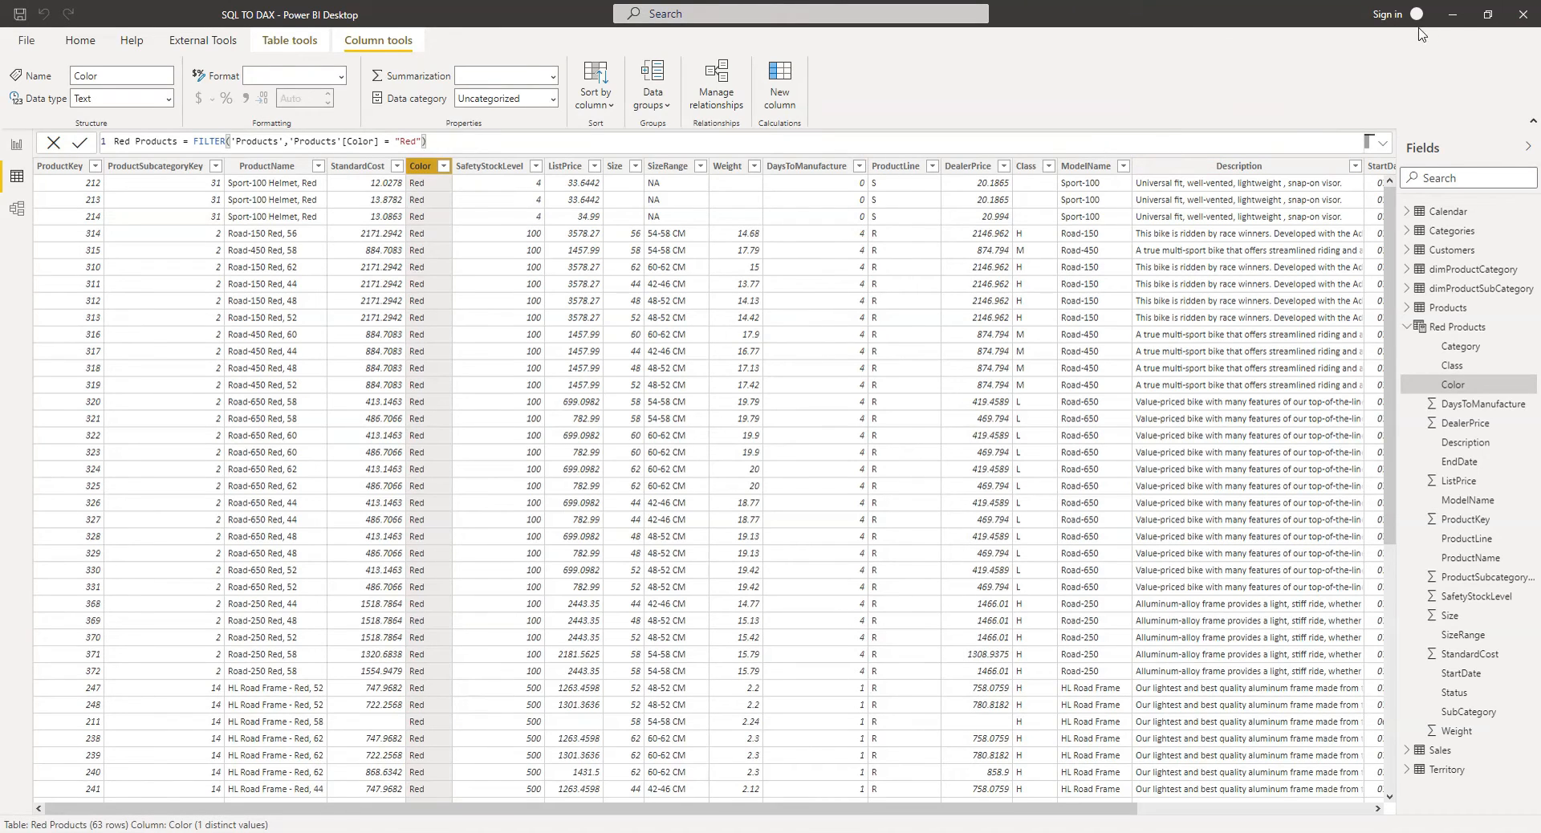
Step: In Tabular Editor, add a new calculated column named Total Sales to the Products table
{"action": "left_click", "coordinate": [1455, 16]}
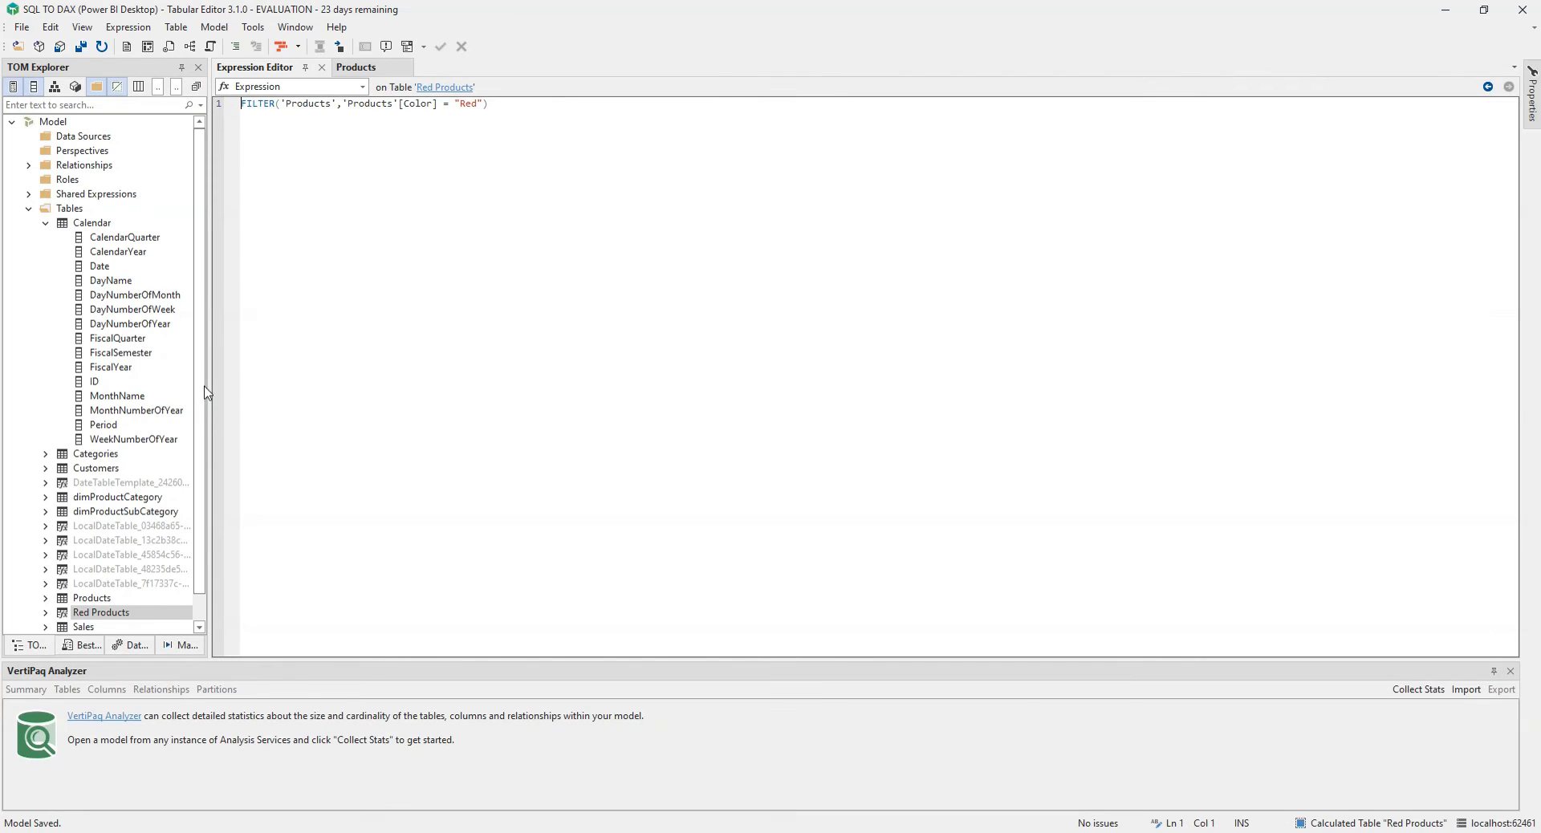
{"action": "left_click", "coordinate": [29, 209]}
{"action": "left_click", "coordinate": [29, 210]}
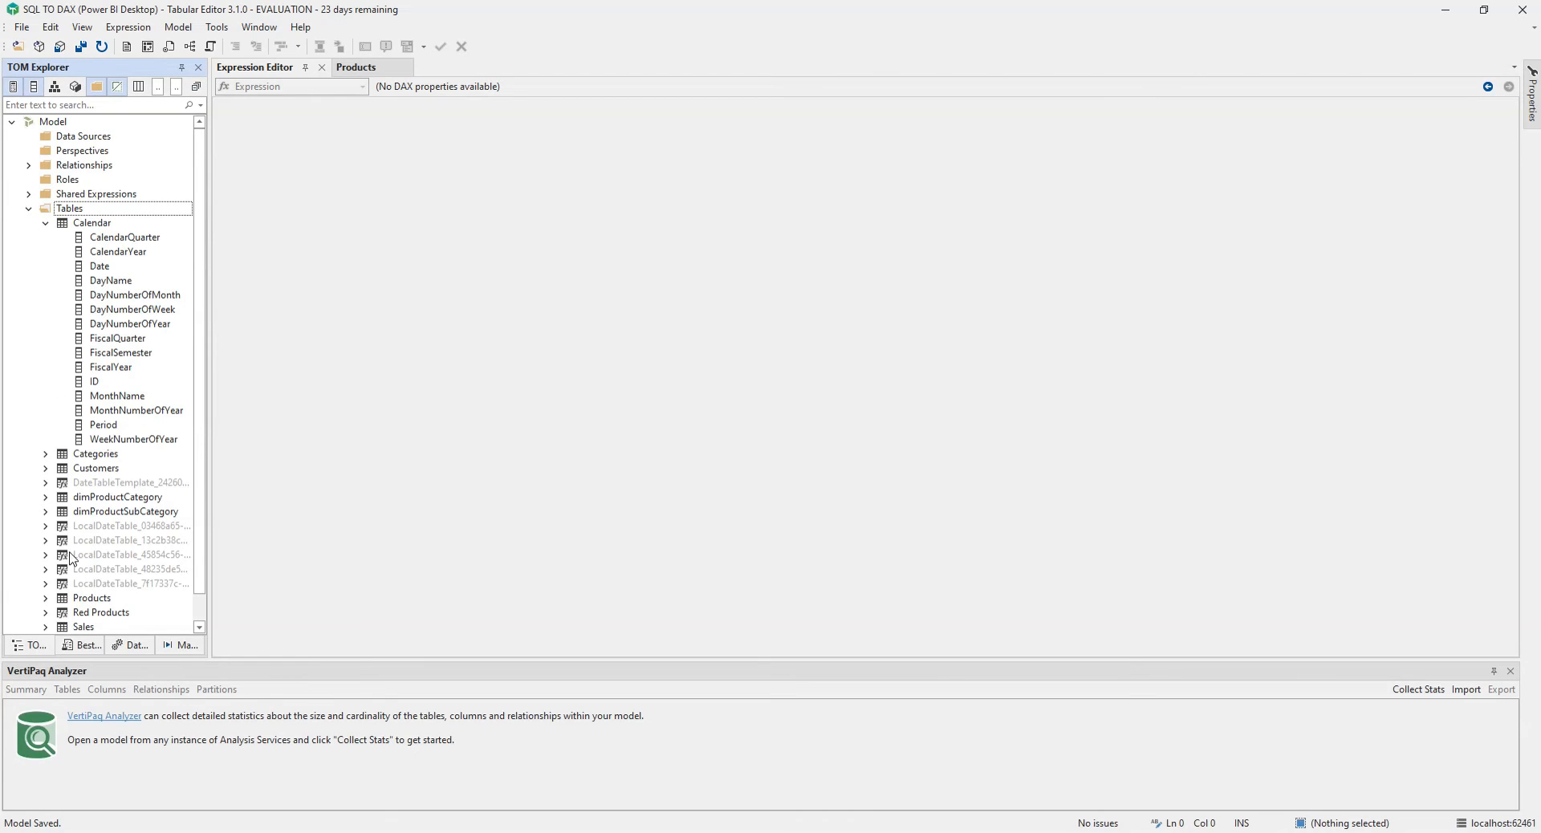
{"action": "left_click", "coordinate": [46, 225]}
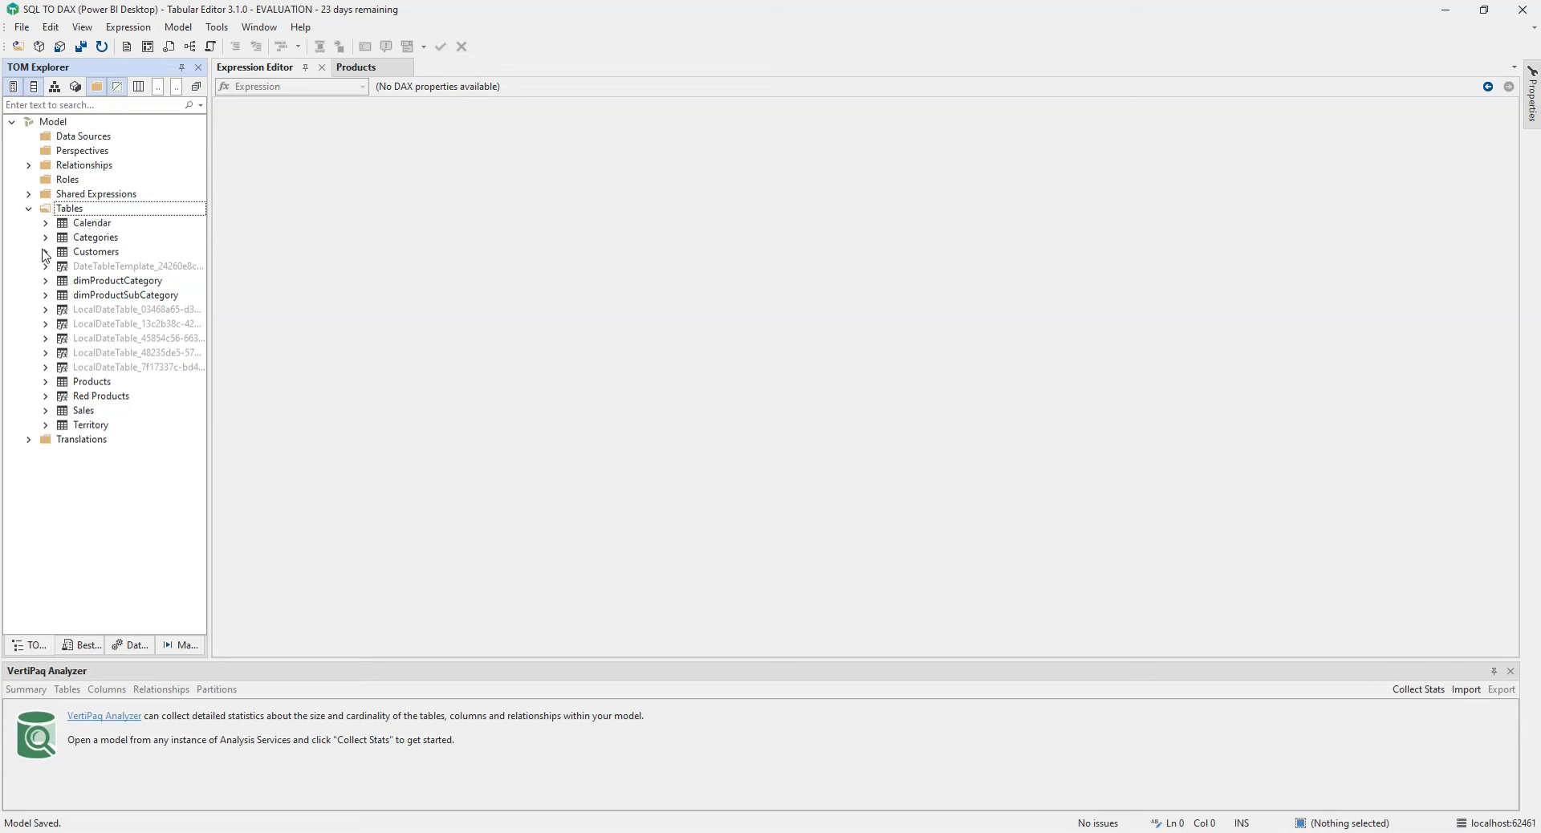
{"action": "left_click", "coordinate": [46, 383]}
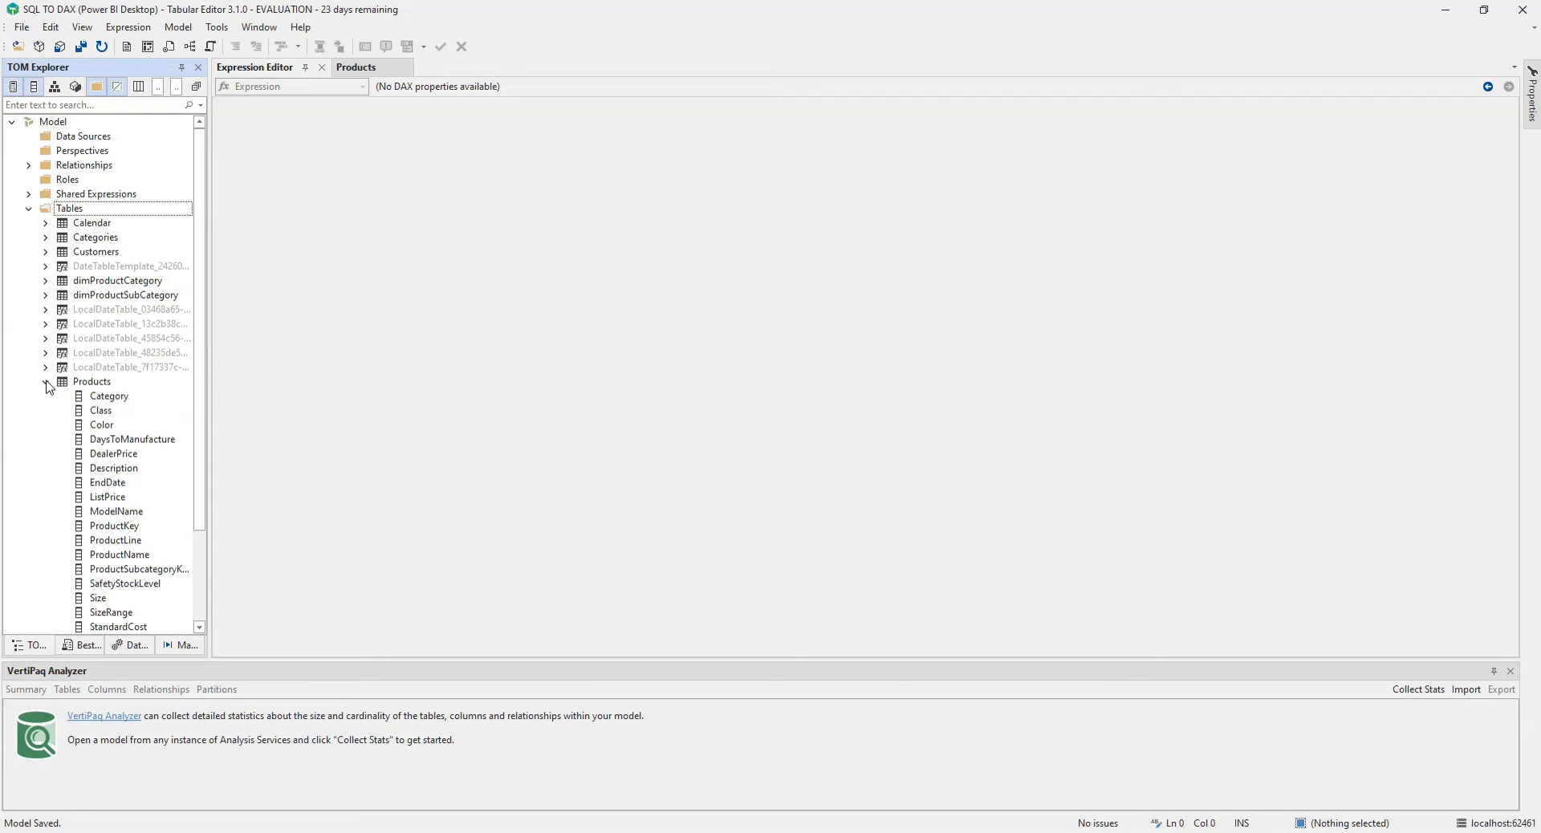
{"action": "left_click", "coordinate": [46, 383]}
{"action": "left_click", "coordinate": [45, 383]}
{"action": "right_click", "coordinate": [99, 386]}
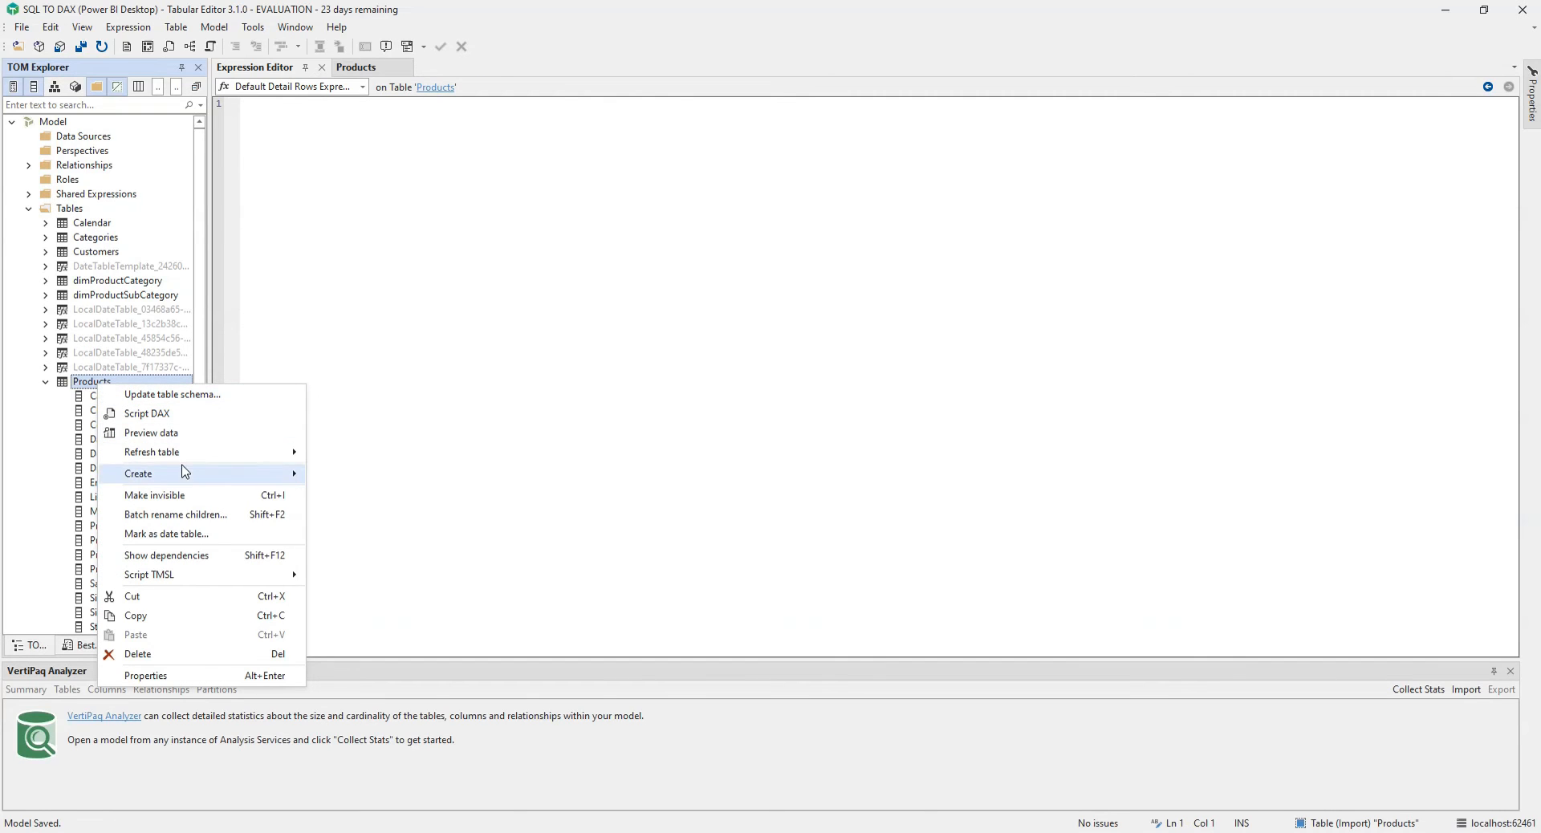
{"action": "mouse_move", "coordinate": [193, 480]}
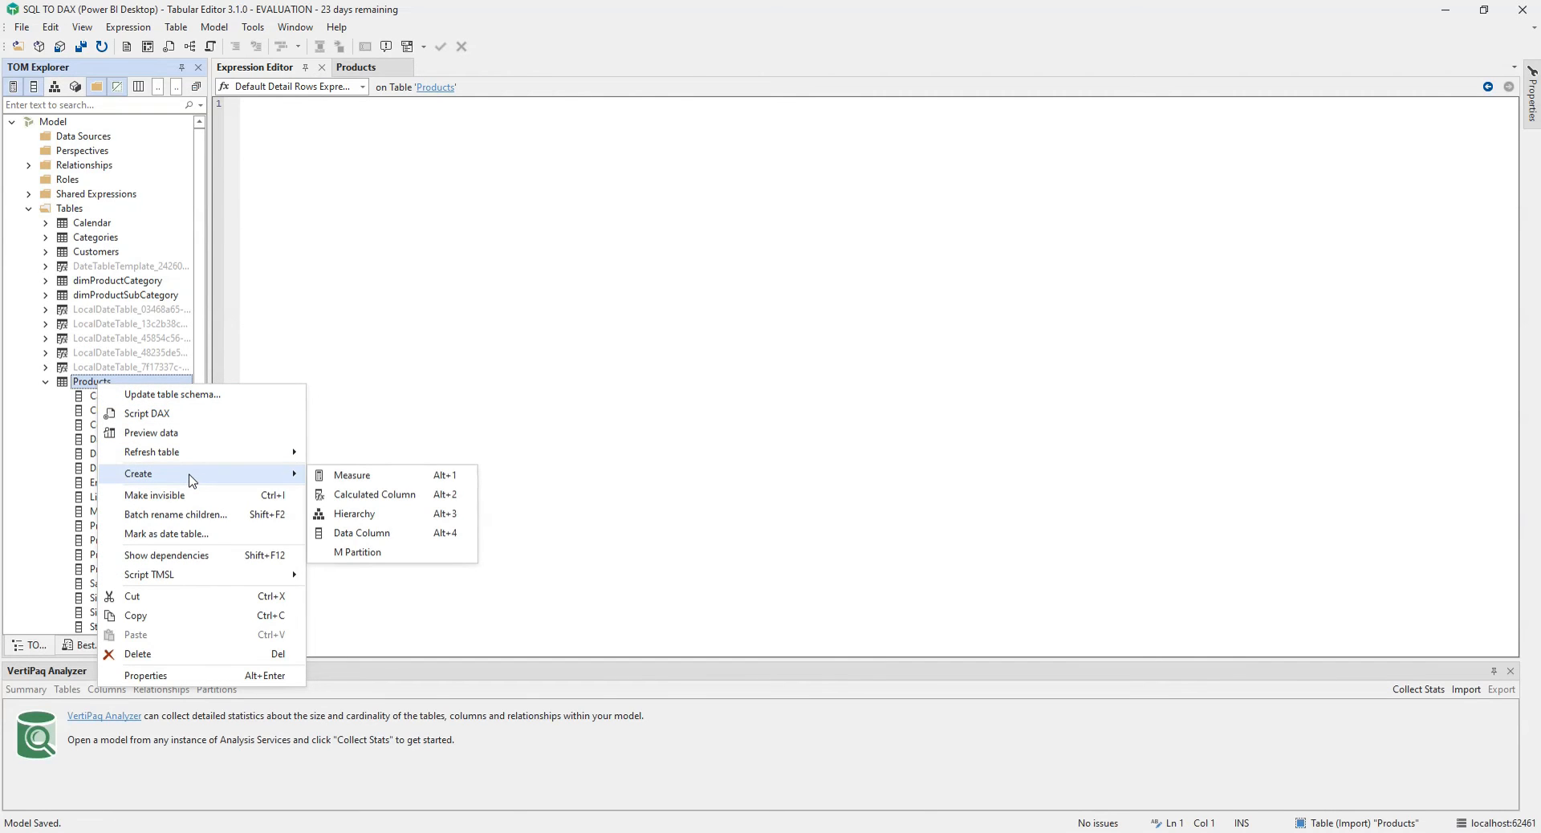
{"action": "left_click", "coordinate": [388, 496]}
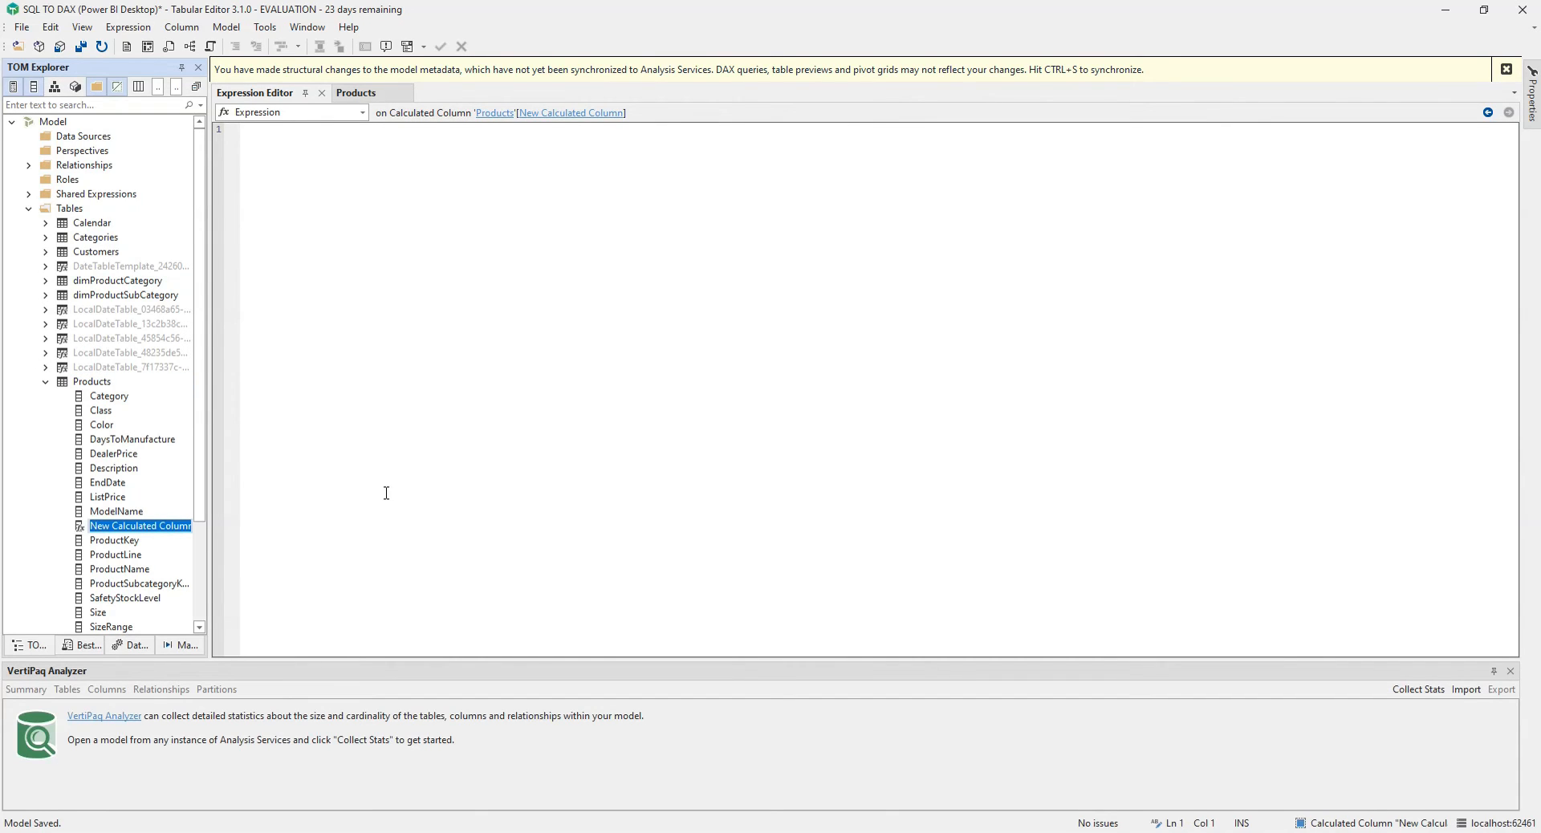
{"action": "type", "text": "Total Sales"}
{"action": "key", "text": "Return"}
Step: Enter the Total Sales expression COUNTROWS(RELATEDTABLE('Sales')) and save the changes to the connected model
{"action": "type", "text": "co"}
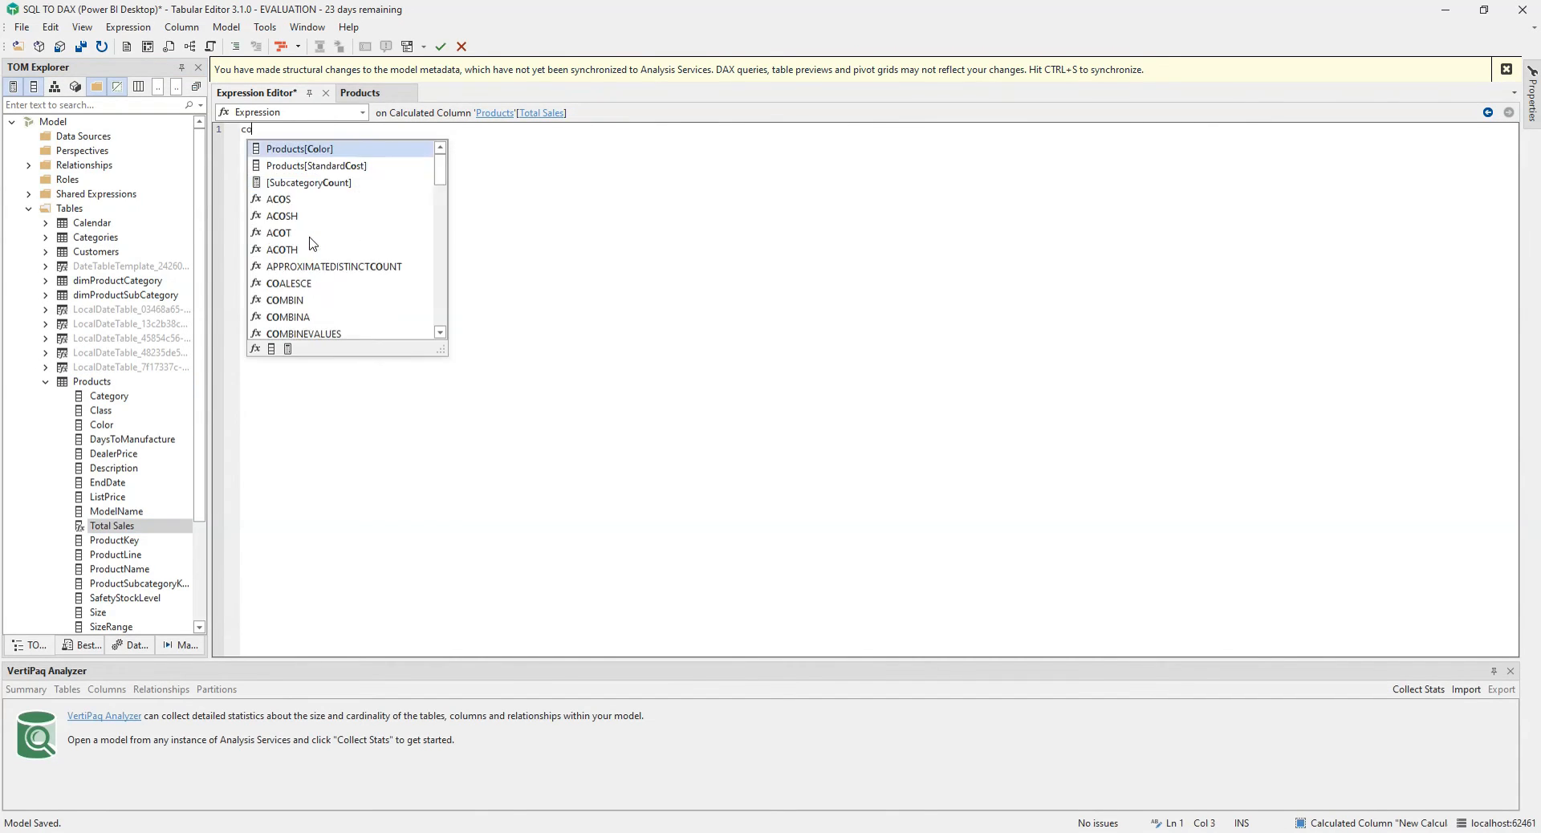
{"action": "type", "text": "untr"}
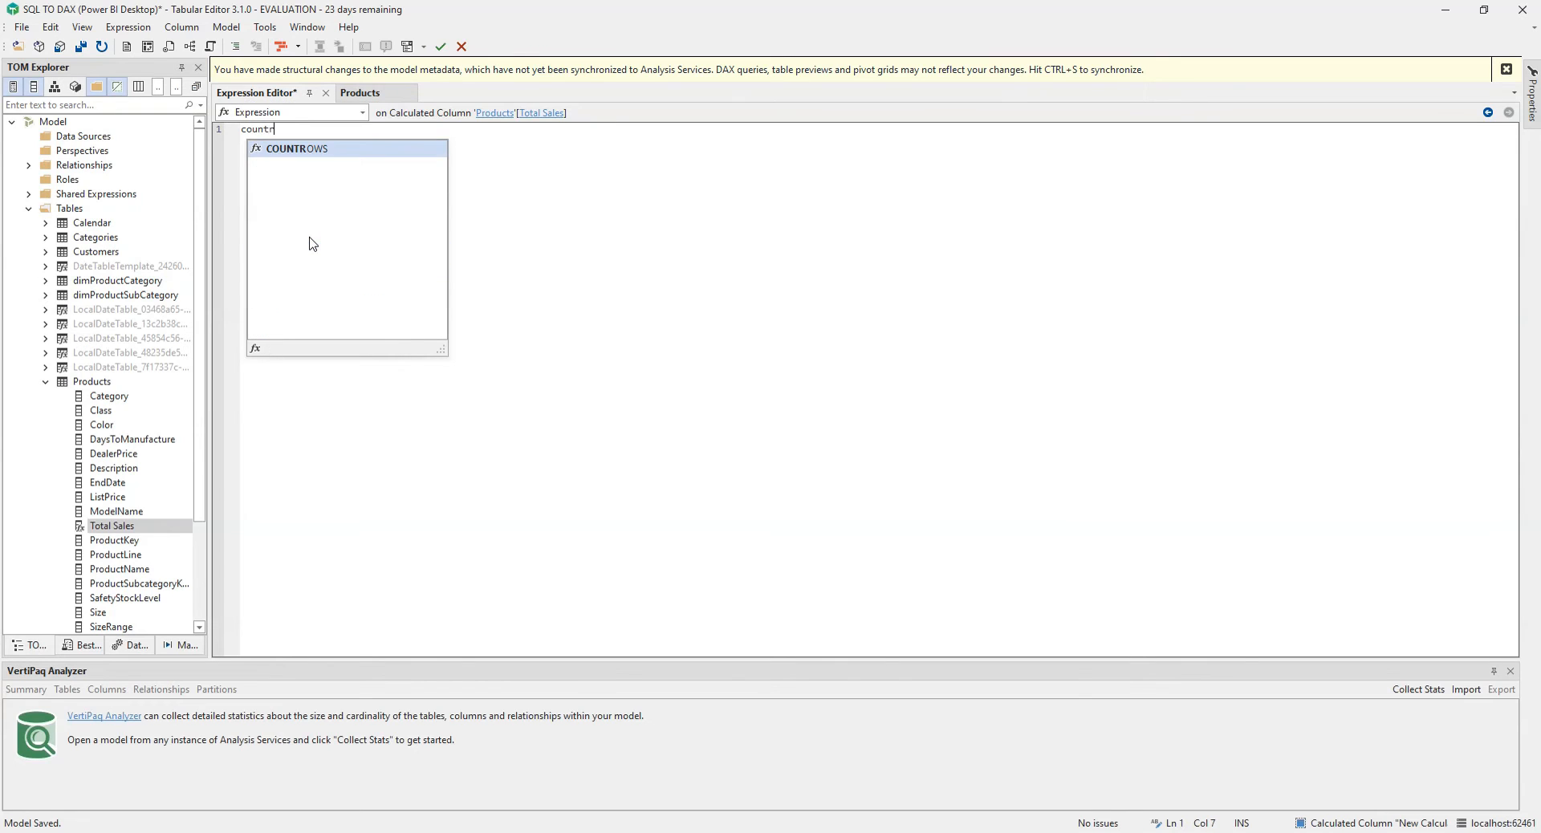
{"action": "key", "text": "Tab"}
{"action": "type", "text": "("}
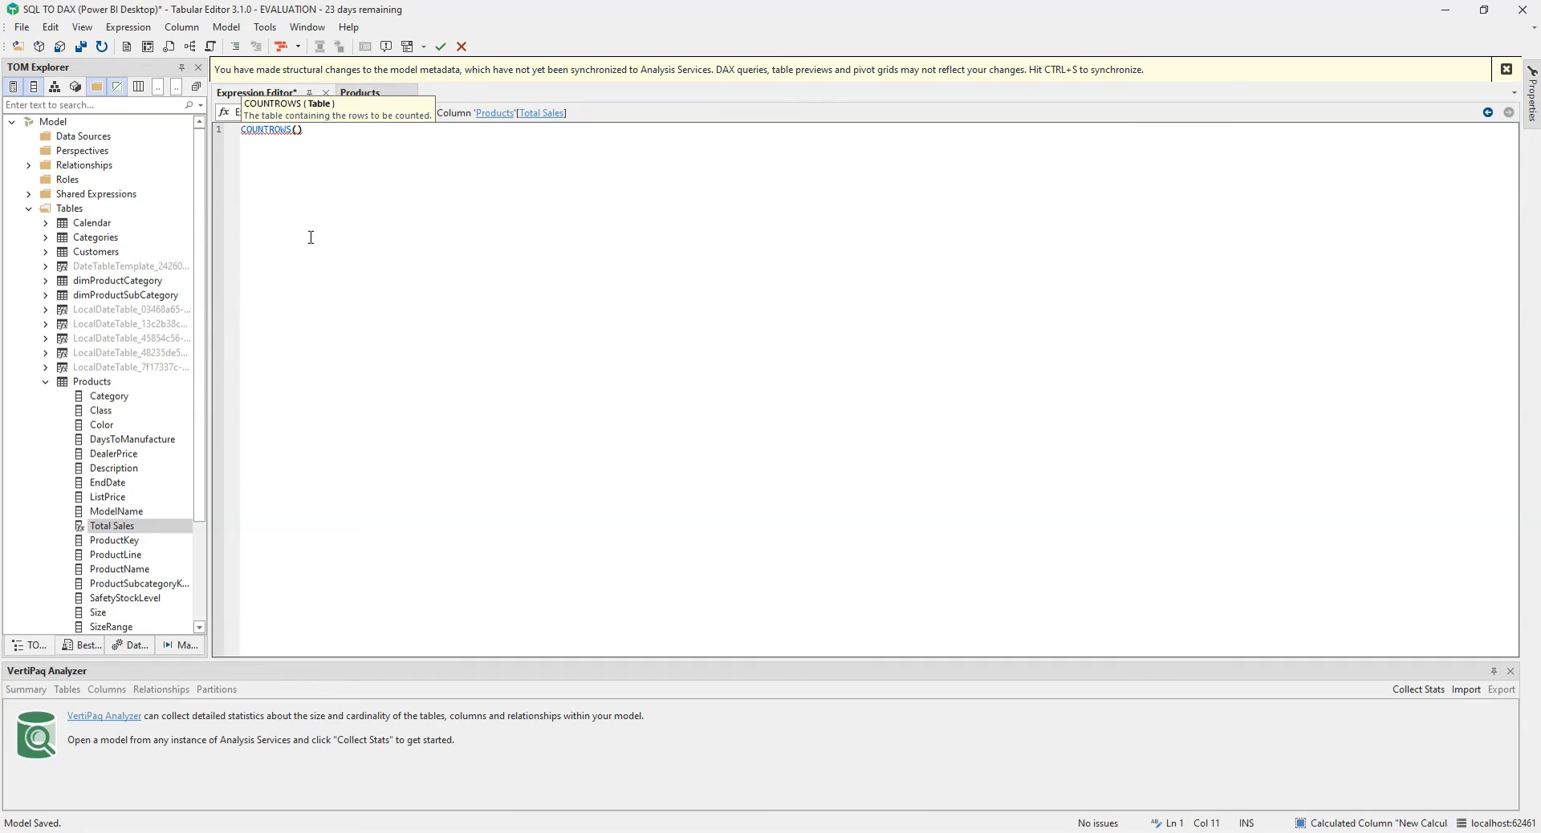
{"action": "type", "text": "relat"}
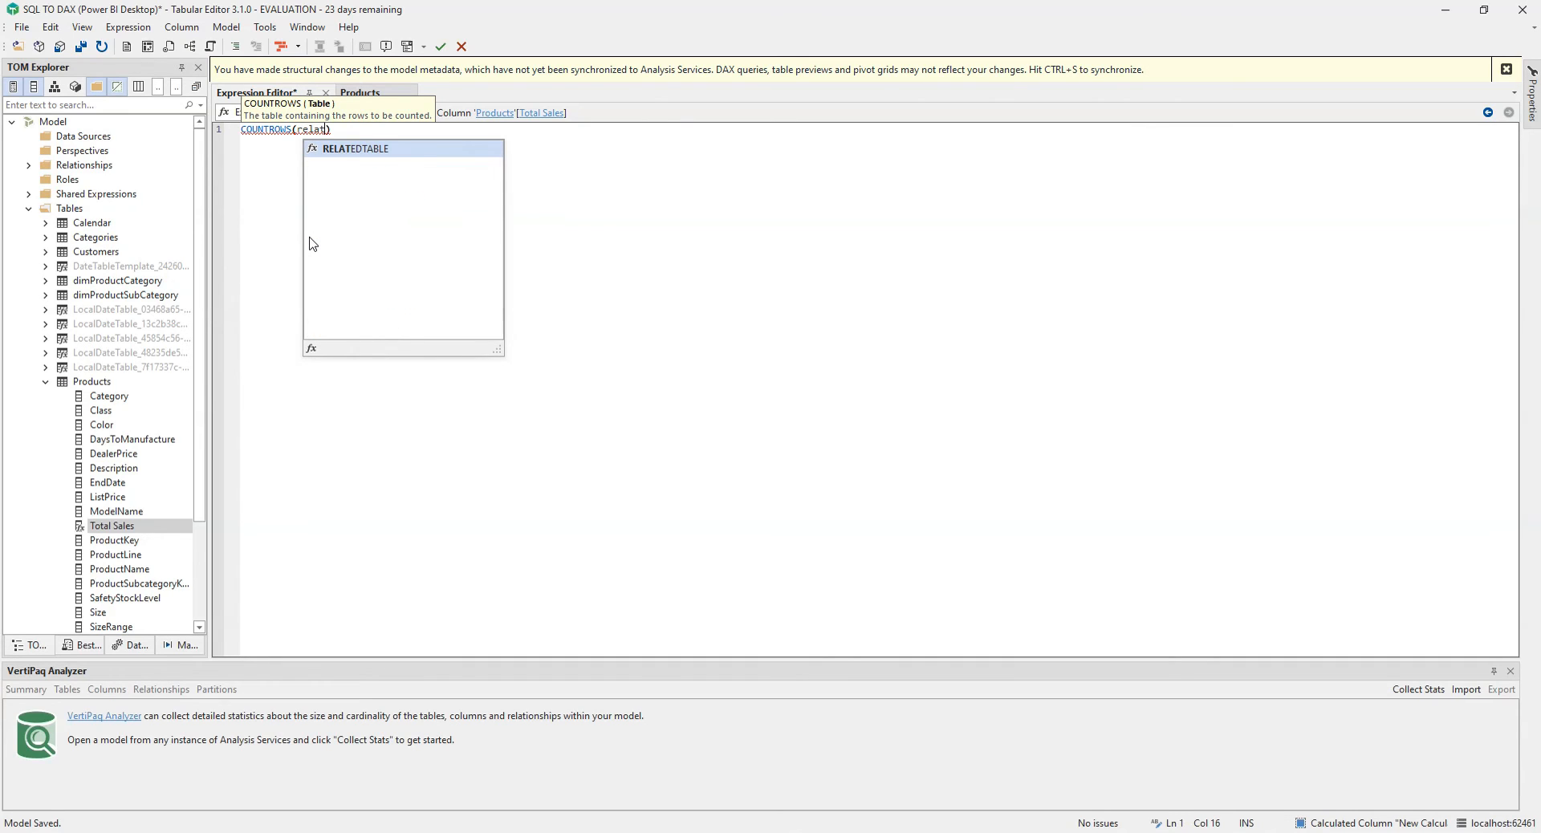
{"action": "key", "text": "Tab"}
{"action": "type", "text": "("}
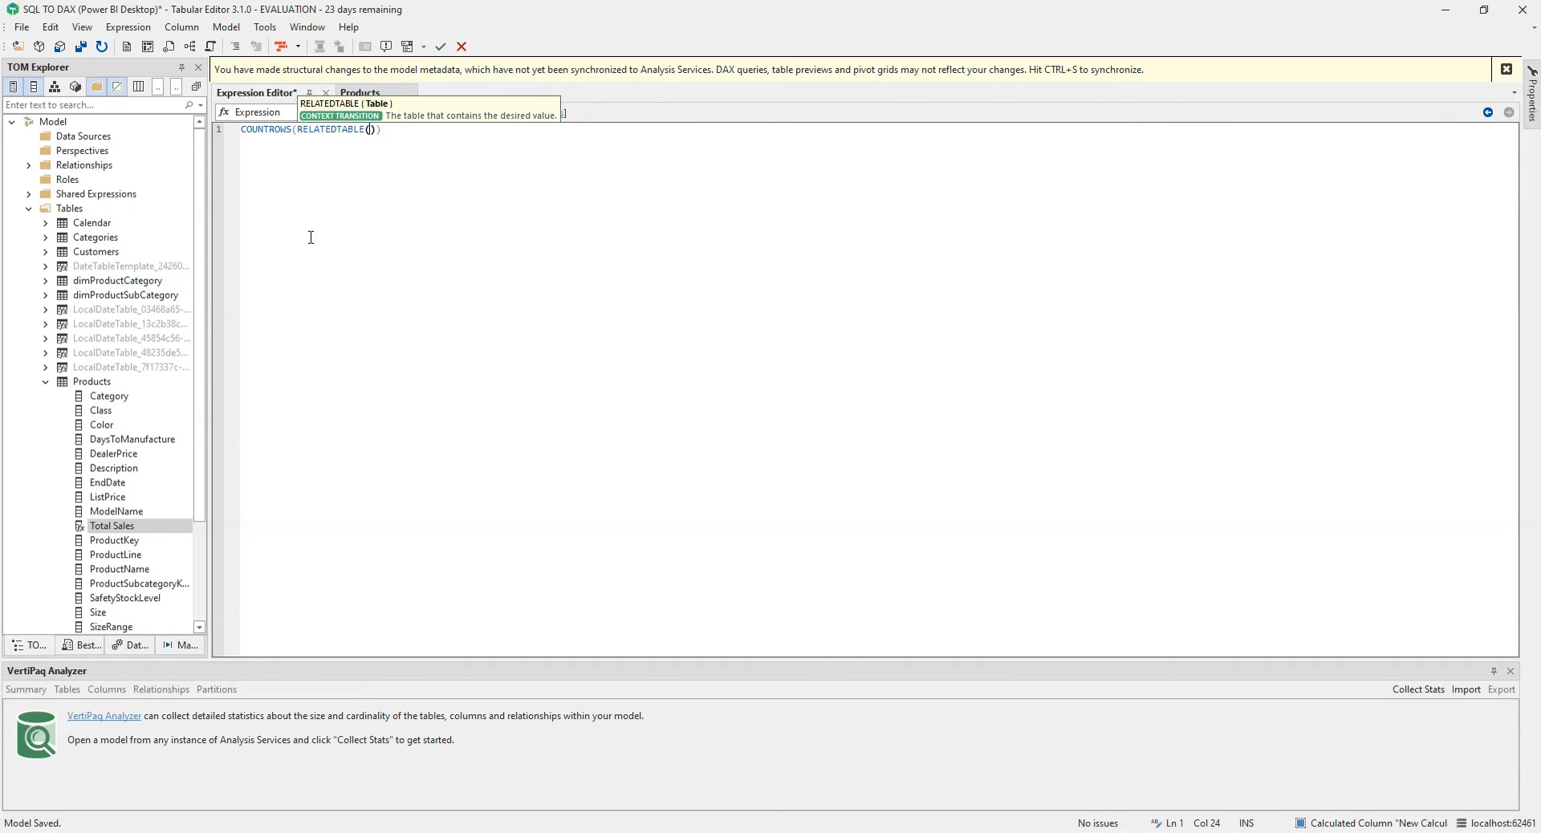
{"action": "type", "text": "'Sales'"}
{"action": "key", "text": "End"}
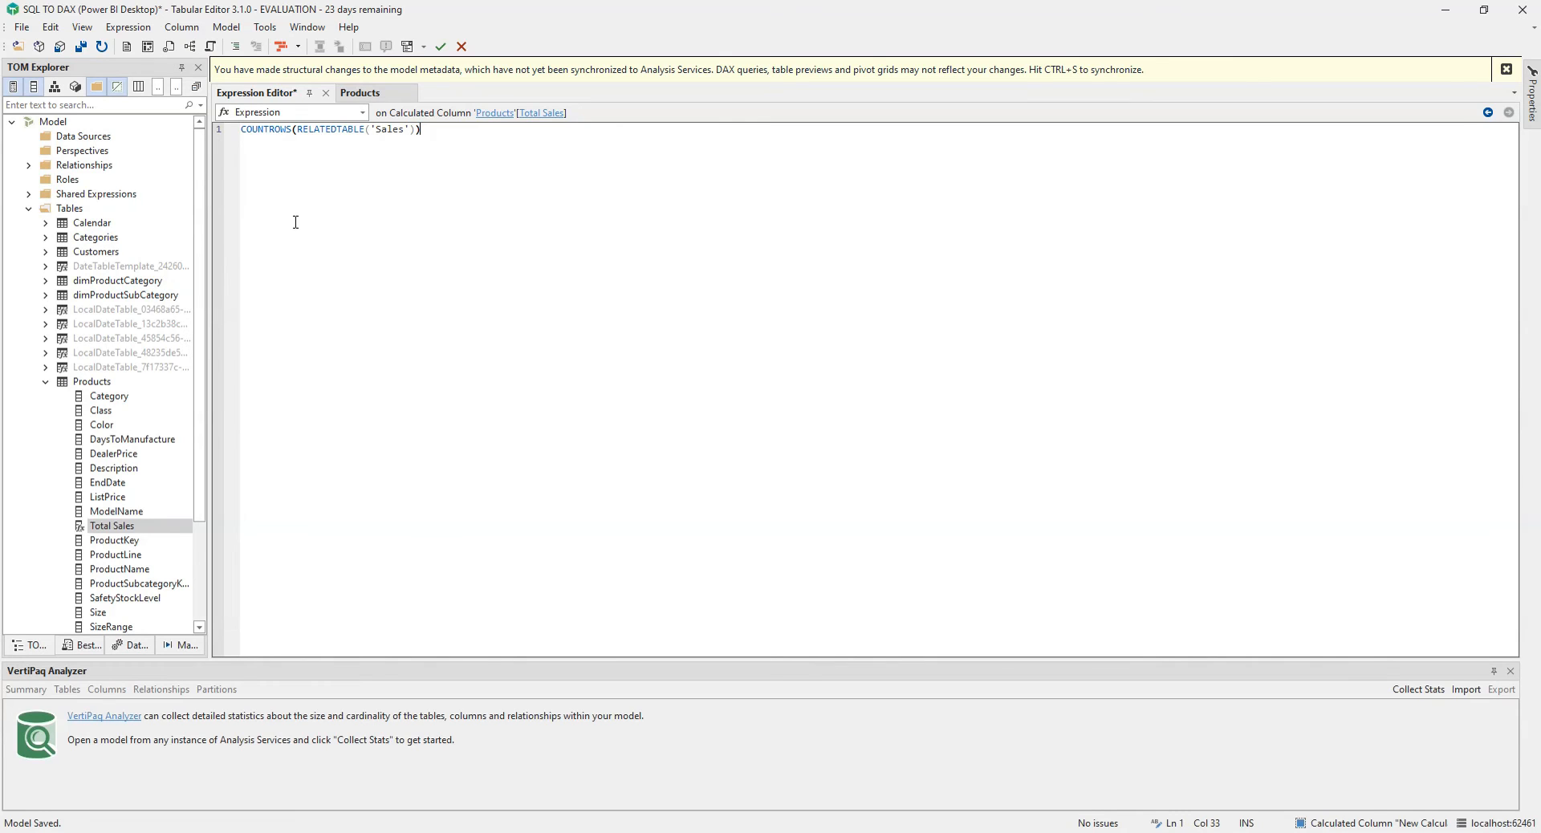
{"action": "left_click", "coordinate": [58, 48]}
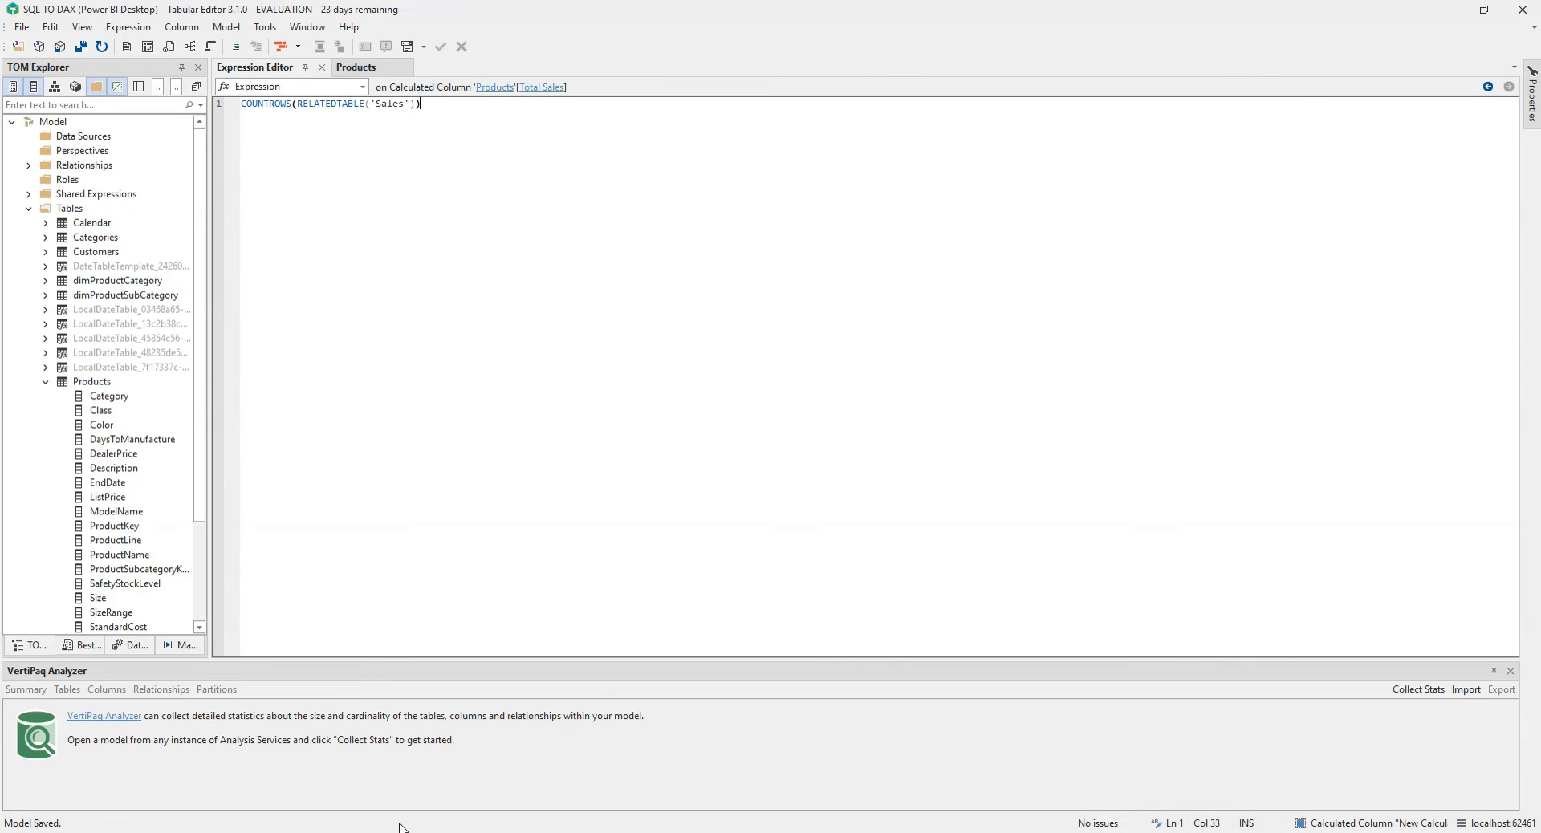
Step: In Power BI Desktop, refresh the calculated objects and open the Products table in Data view
{"action": "left_click", "coordinate": [463, 802]}
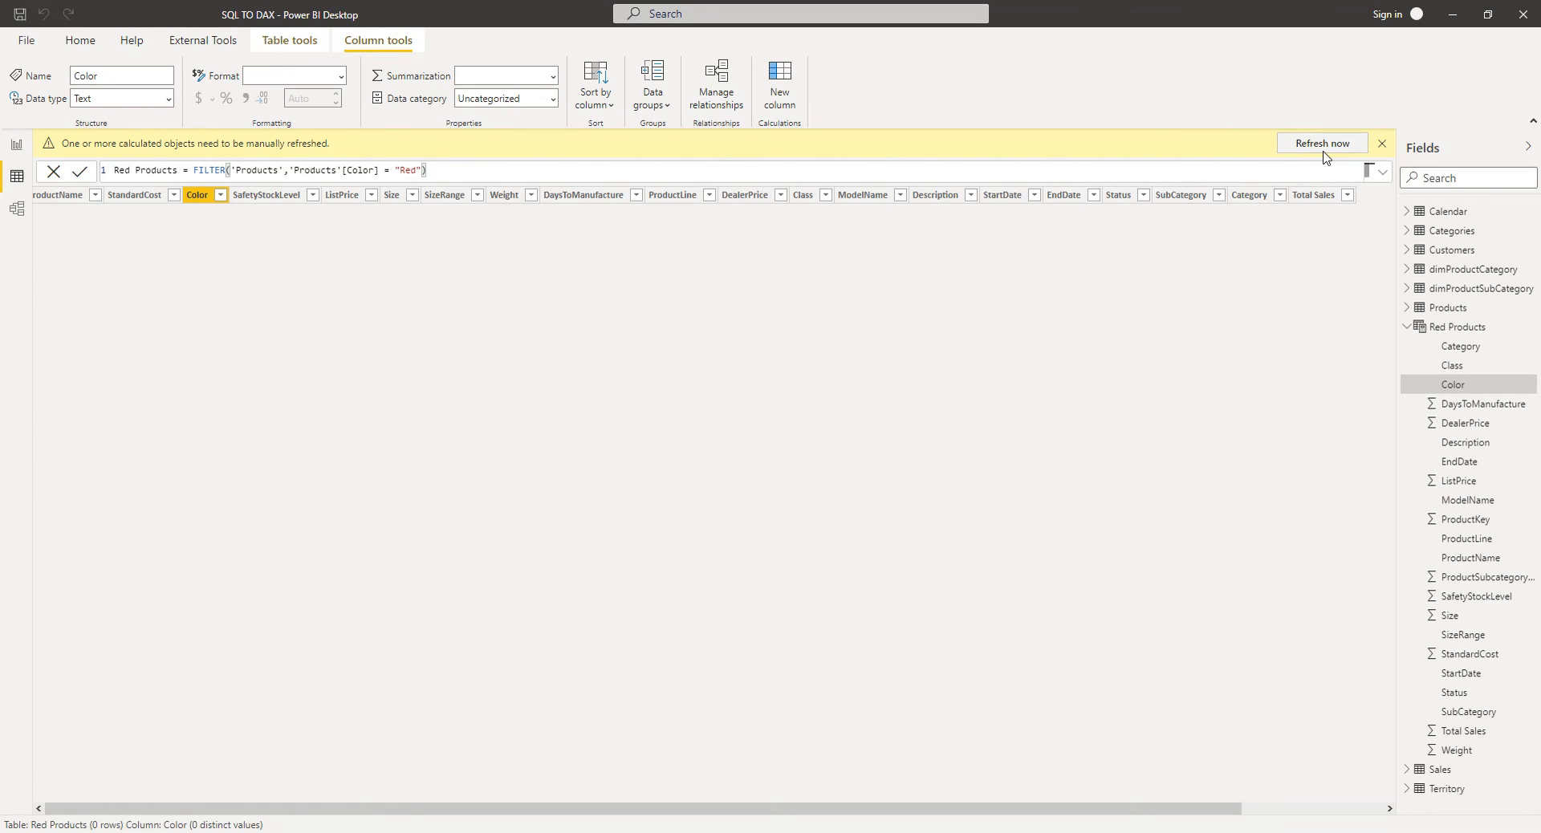
{"action": "left_click", "coordinate": [1325, 144]}
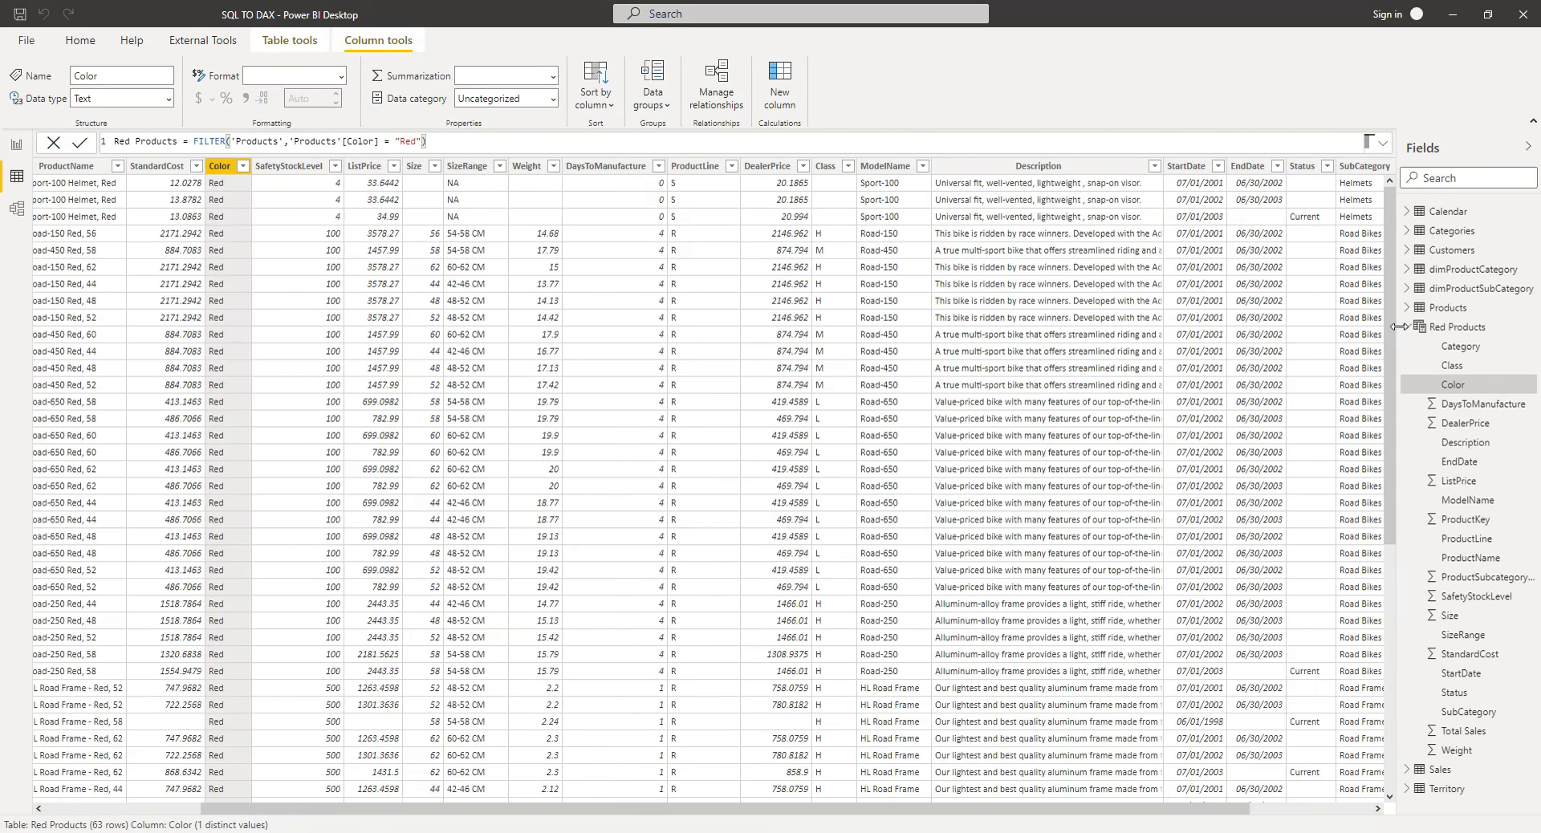
{"action": "left_click", "coordinate": [1408, 328]}
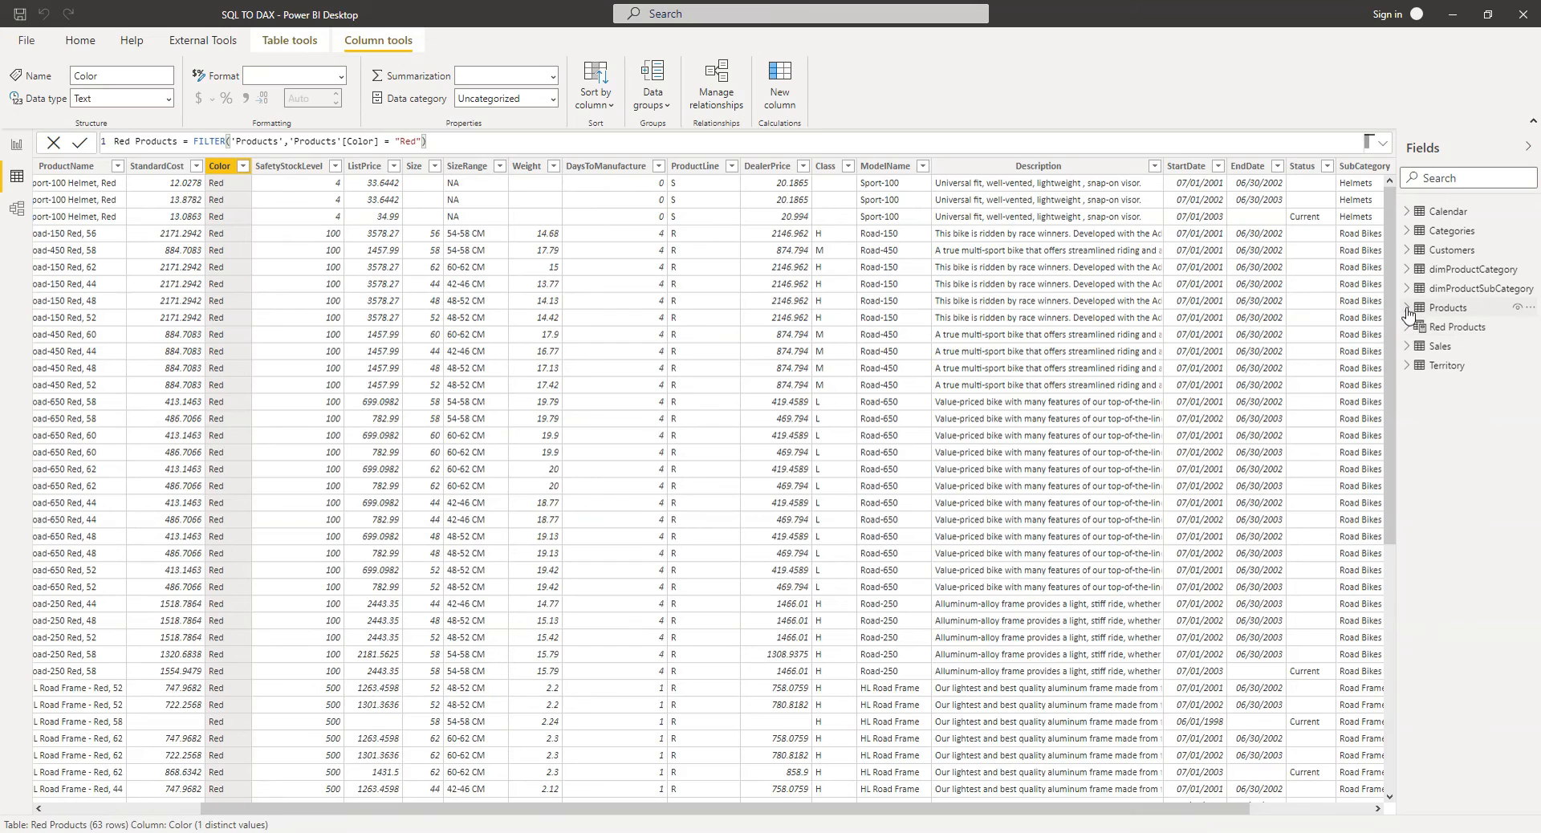
{"action": "left_click", "coordinate": [1408, 309]}
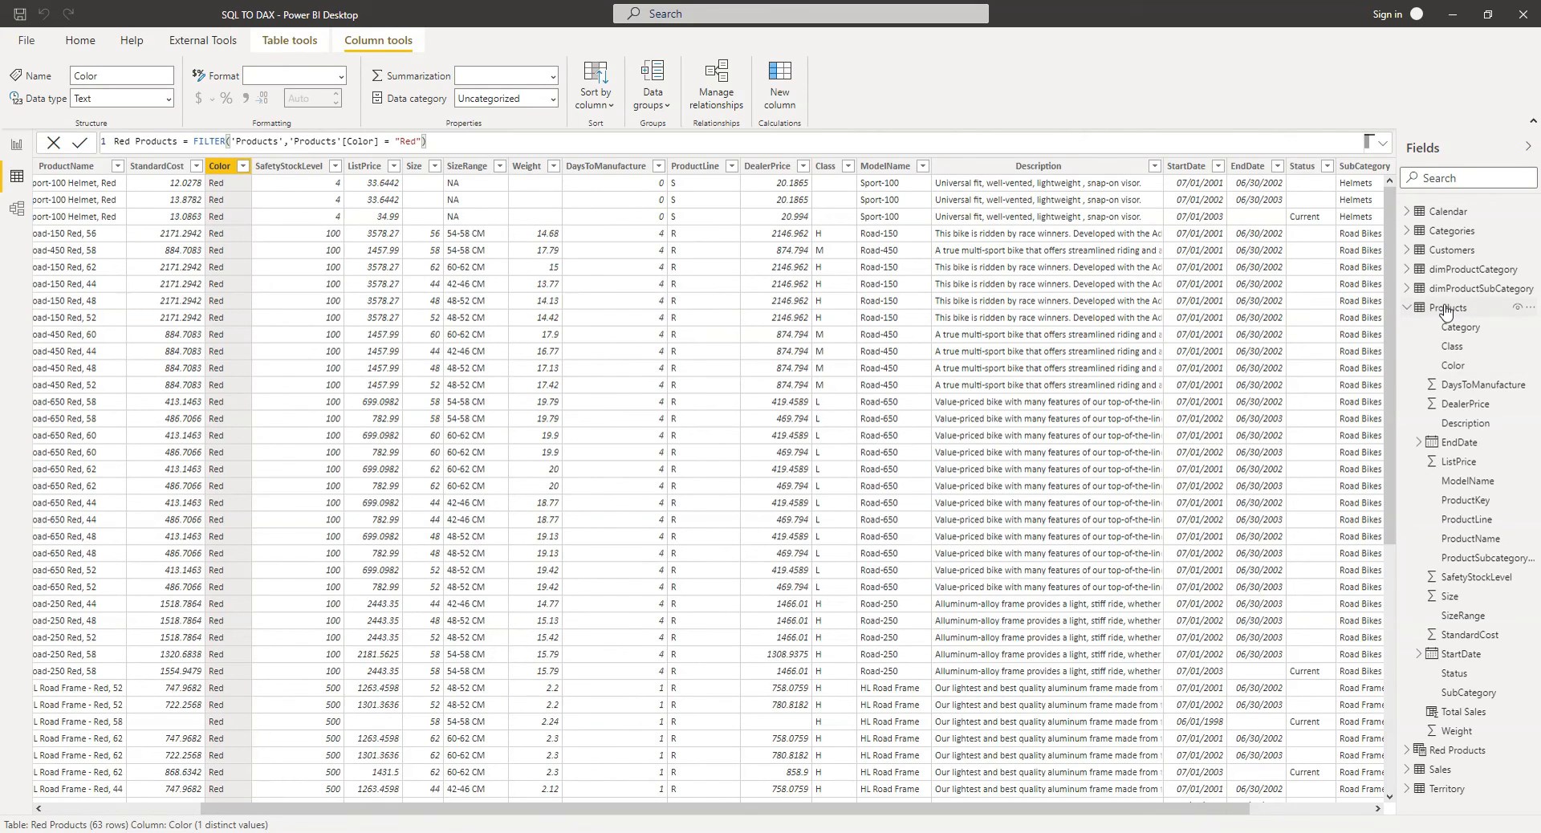
{"action": "left_click", "coordinate": [1445, 308]}
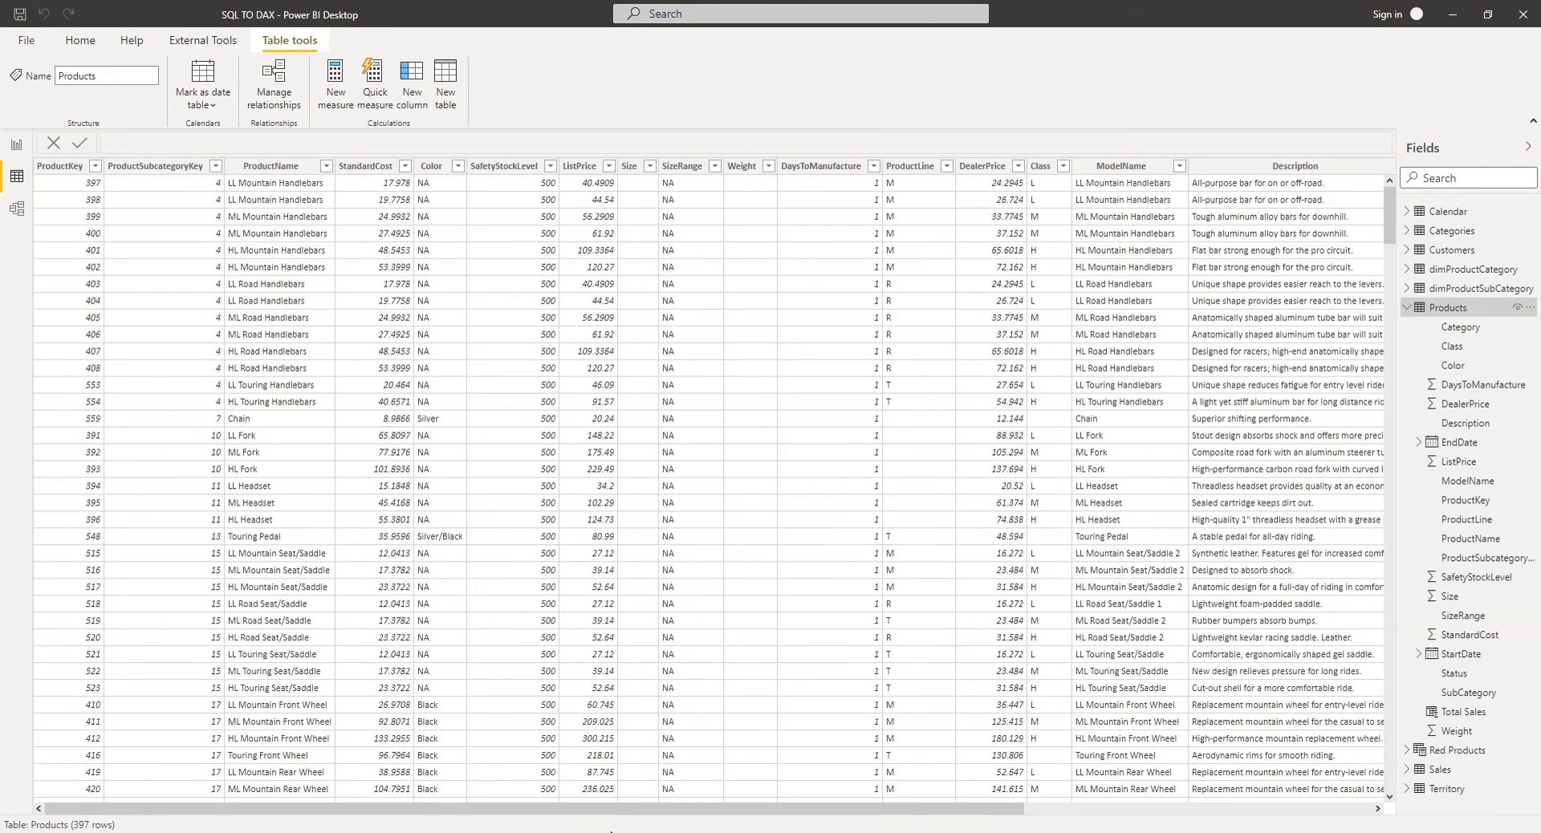
Step: Scroll through the Products table to inspect the Total Sales column values
{"action": "left_click_drag", "start_coordinate": [618, 809], "coordinate": [968, 809]}
{"action": "scroll", "coordinate": [1367, 468], "scroll_direction": "down", "scroll_amount": 15}
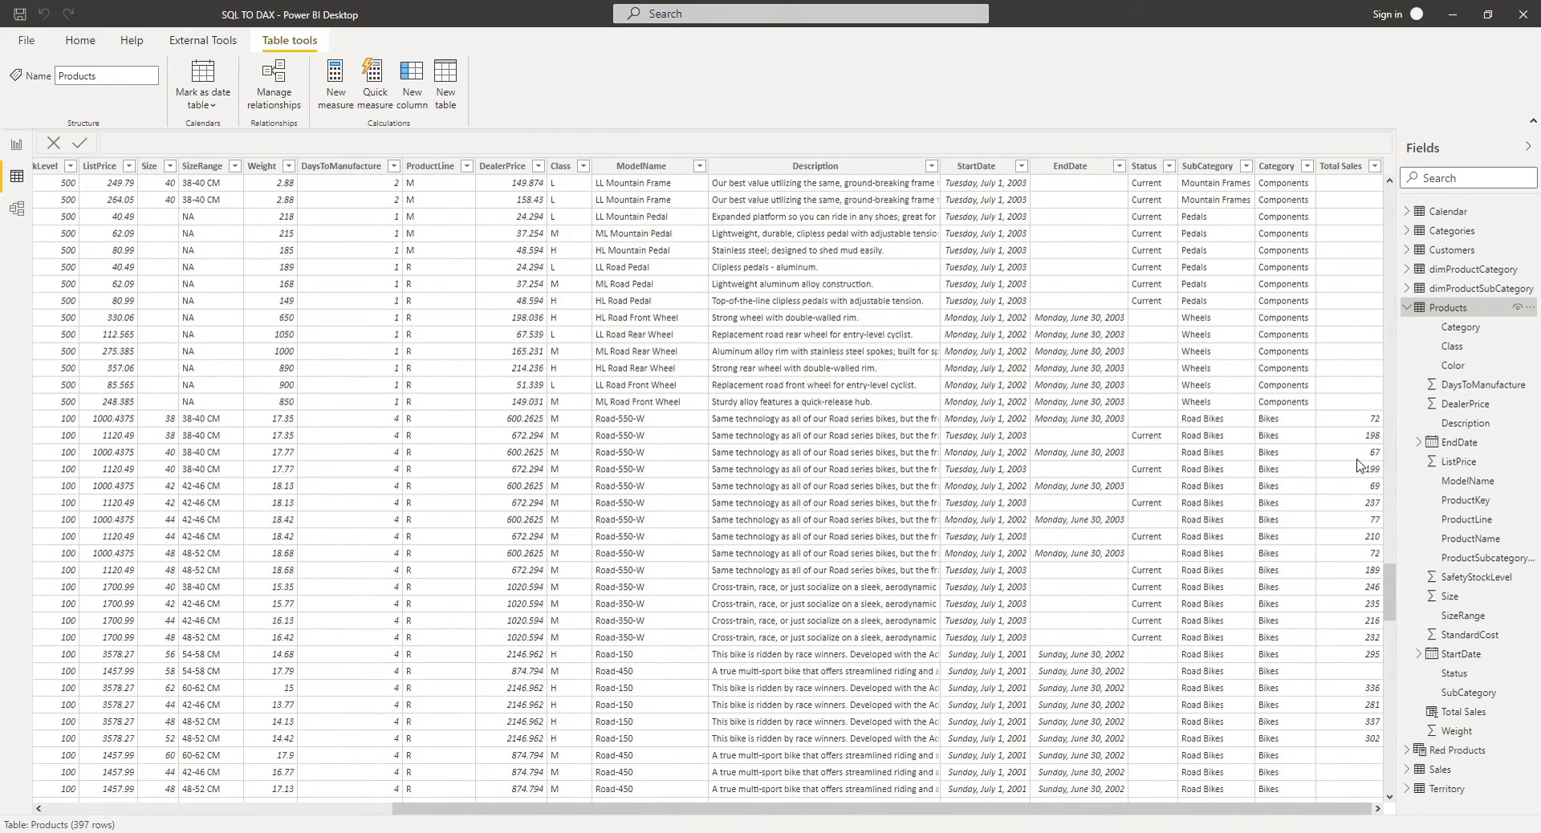
{"action": "scroll", "coordinate": [1359, 464], "scroll_direction": "down", "scroll_amount": 10}
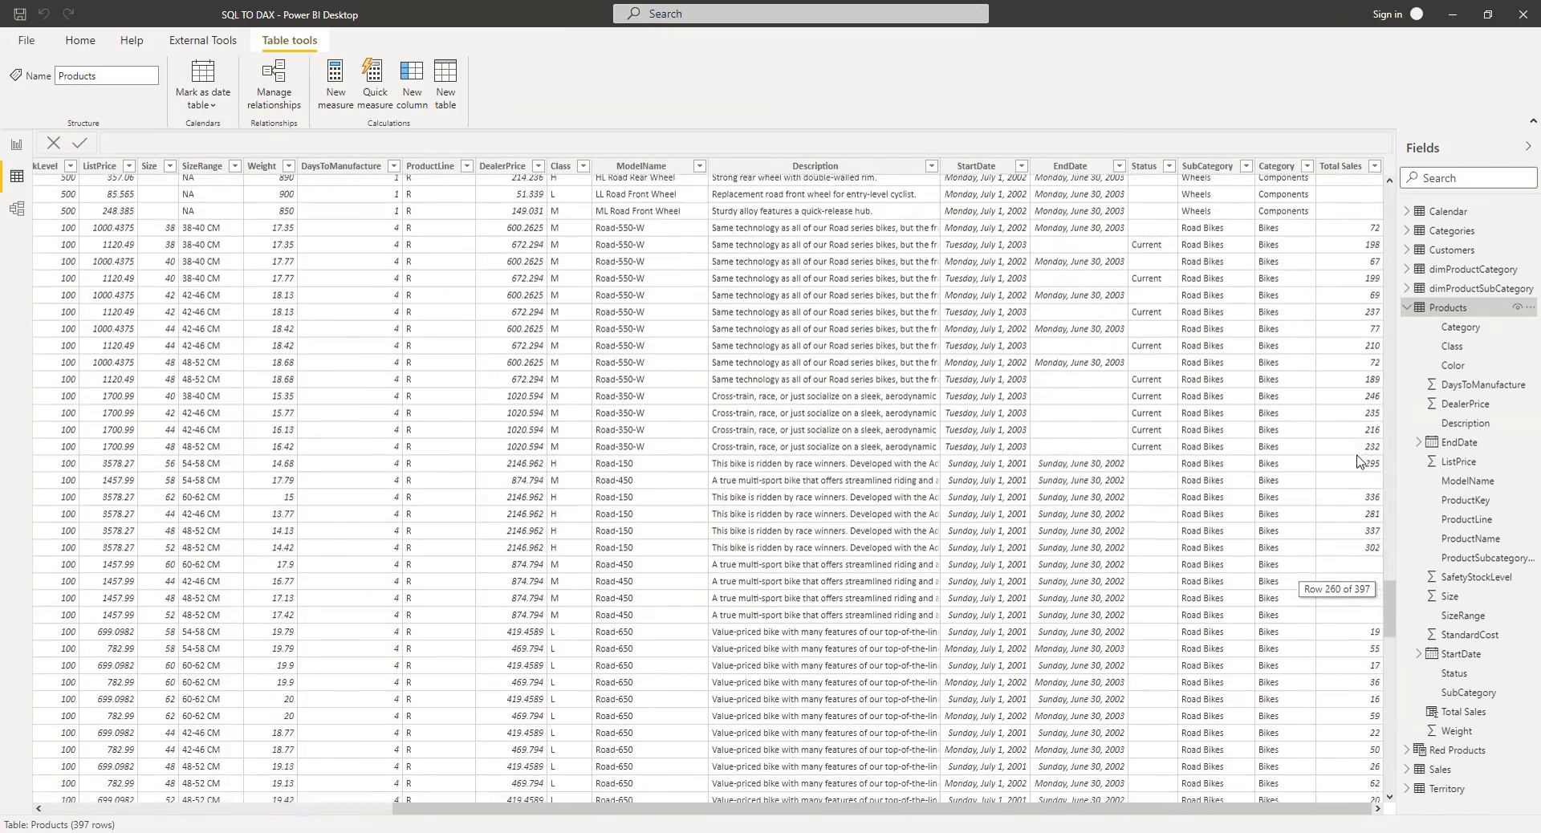
{"action": "scroll", "coordinate": [1359, 463], "scroll_direction": "up", "scroll_amount": 13}
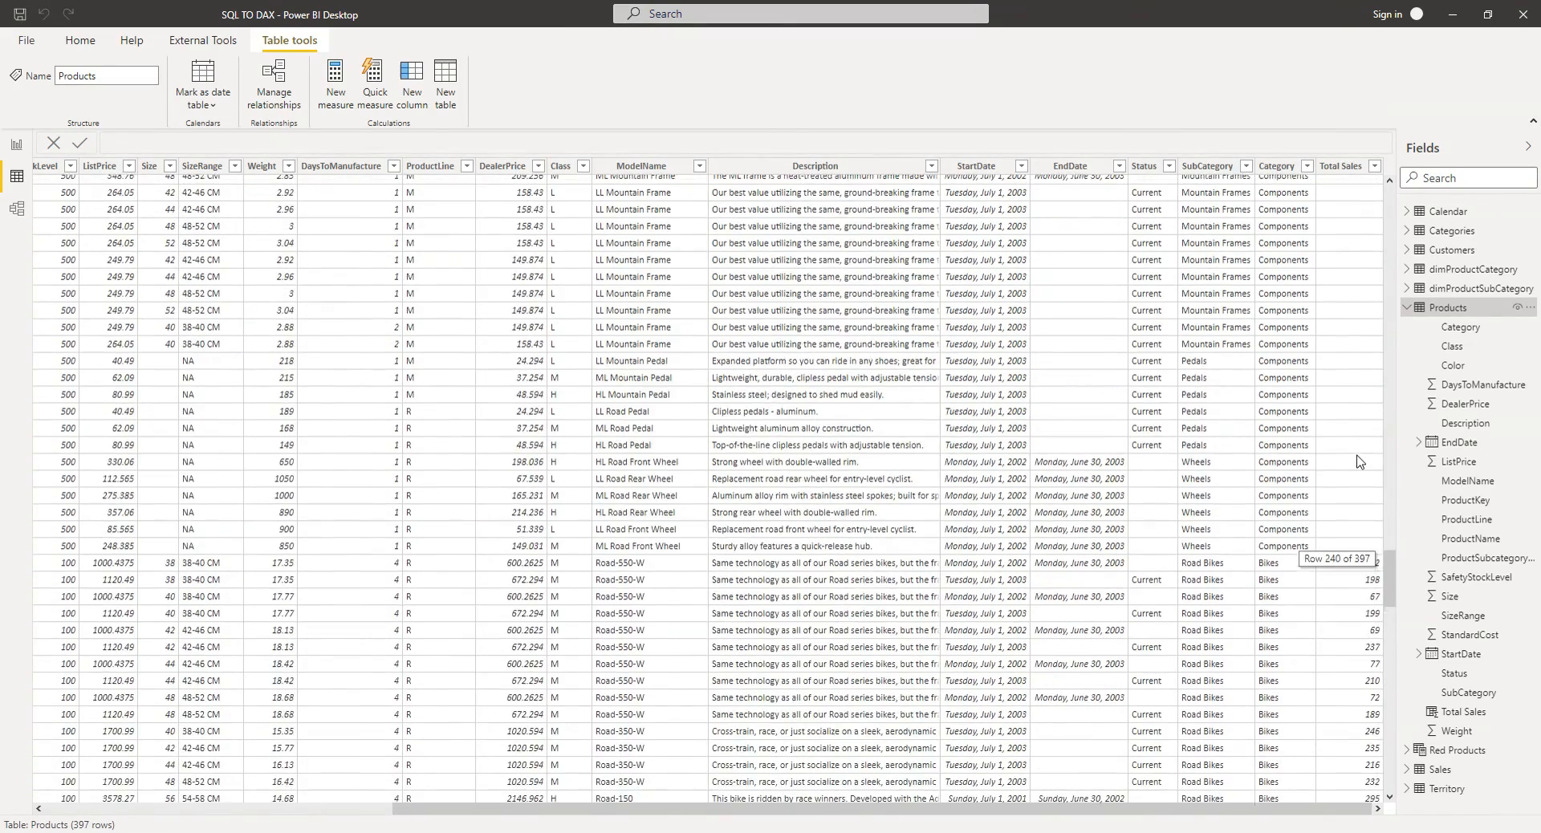
{"action": "scroll", "coordinate": [1359, 462], "scroll_direction": "up", "scroll_amount": 10}
Step: In Tabular Editor, delete the Red Products calculated table and save the model
{"action": "left_click", "coordinate": [1452, 14]}
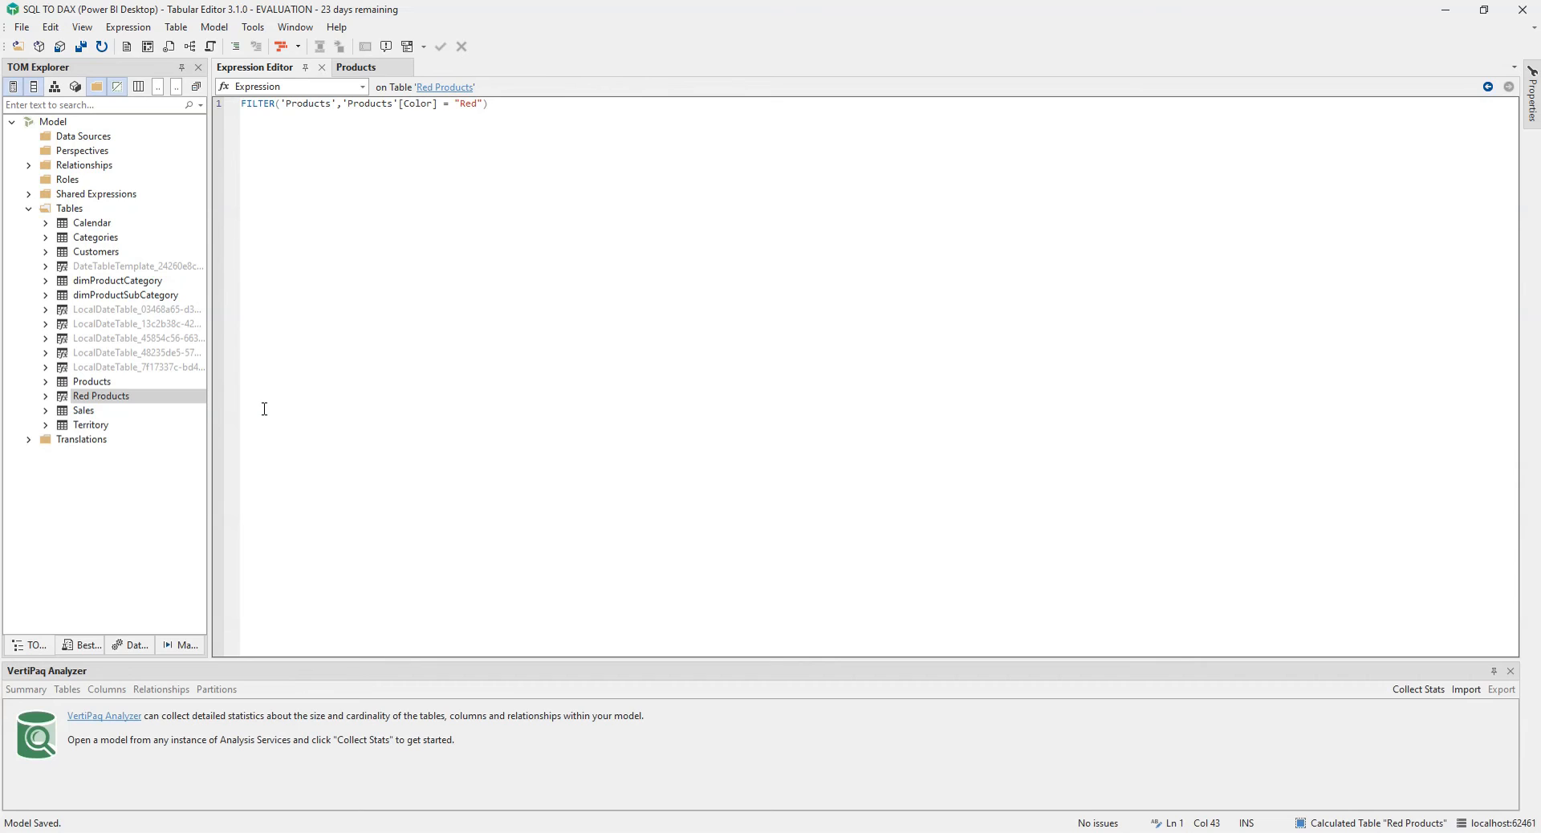
{"action": "right_click", "coordinate": [99, 396]}
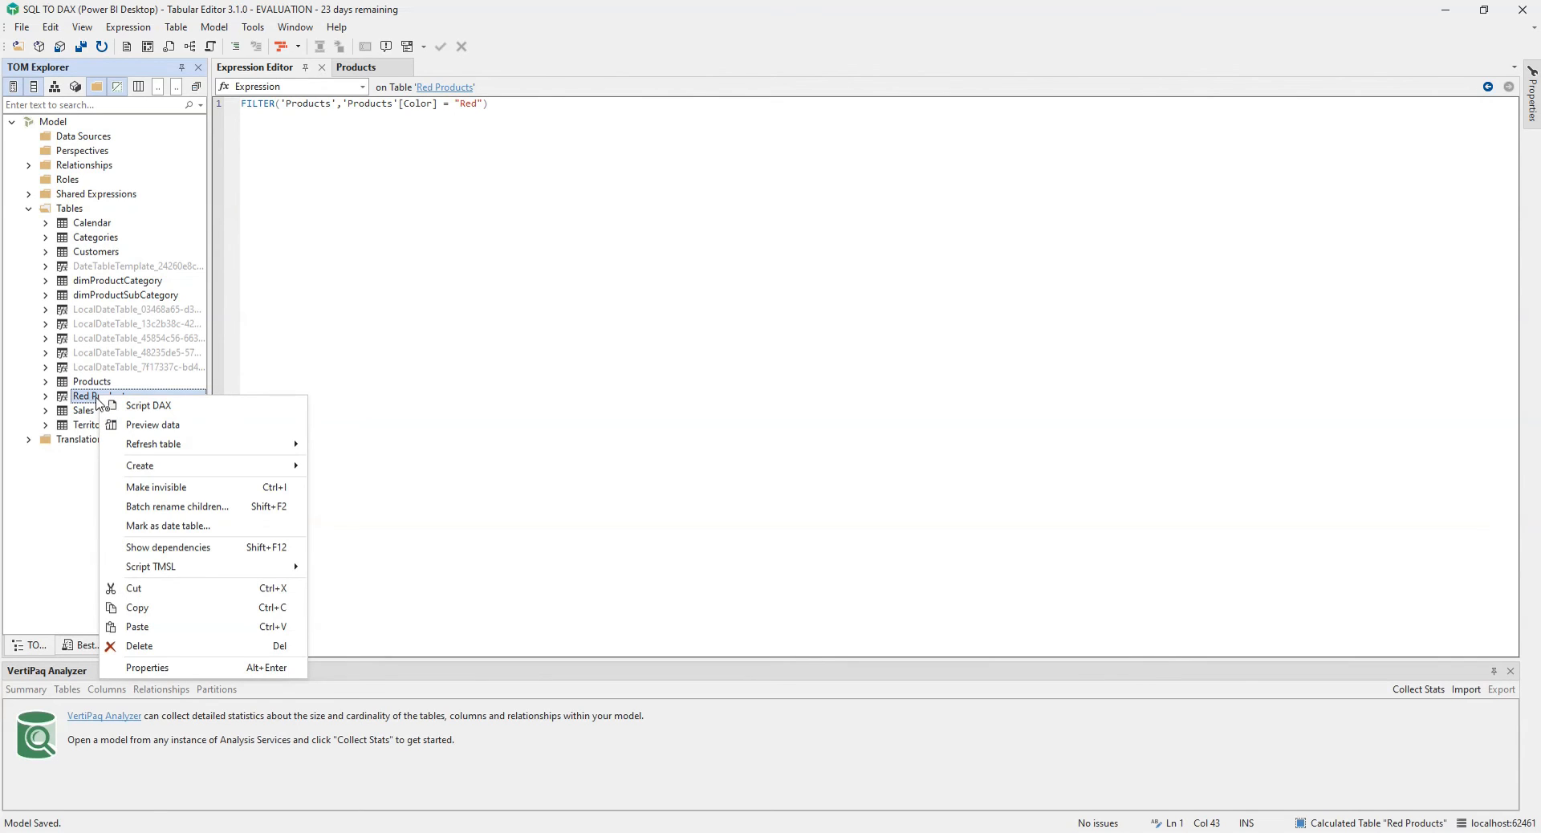
{"action": "right_click", "coordinate": [102, 396]}
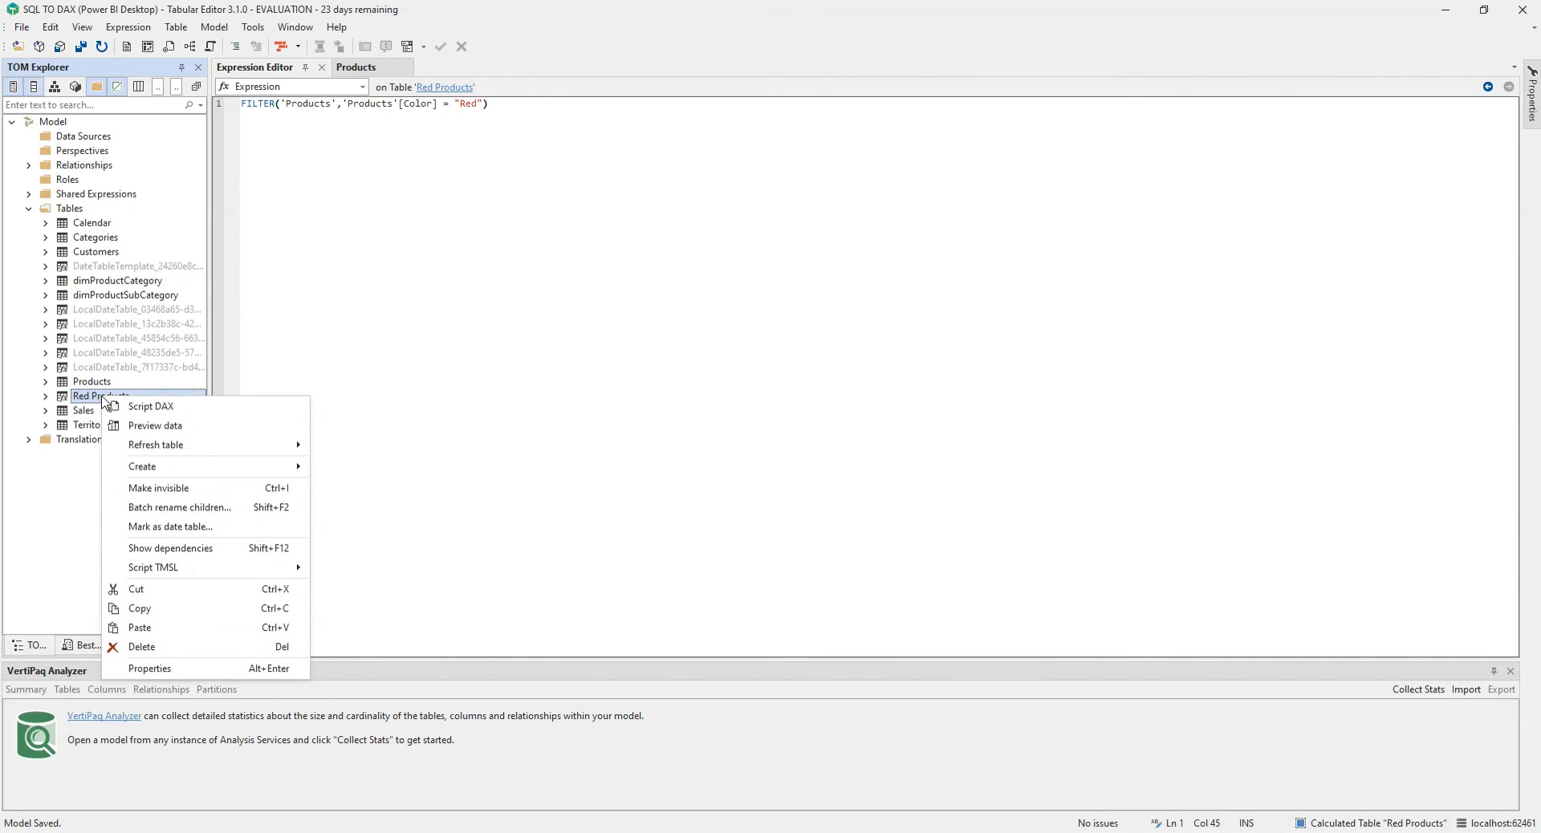
{"action": "left_click", "coordinate": [149, 653]}
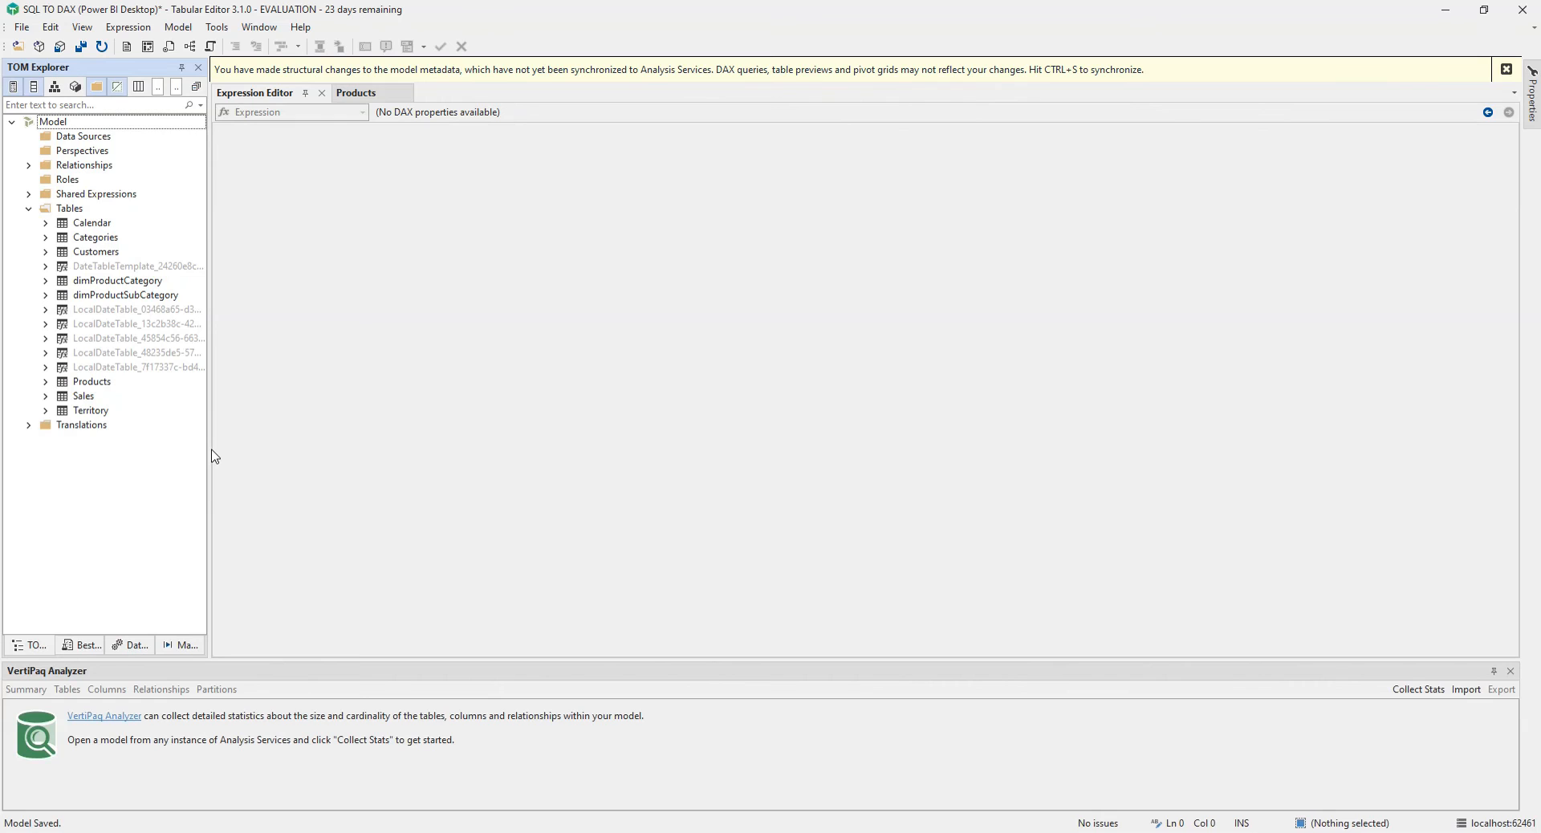
{"action": "key", "text": "ctrl+s"}
{"action": "left_click", "coordinate": [733, 469]}
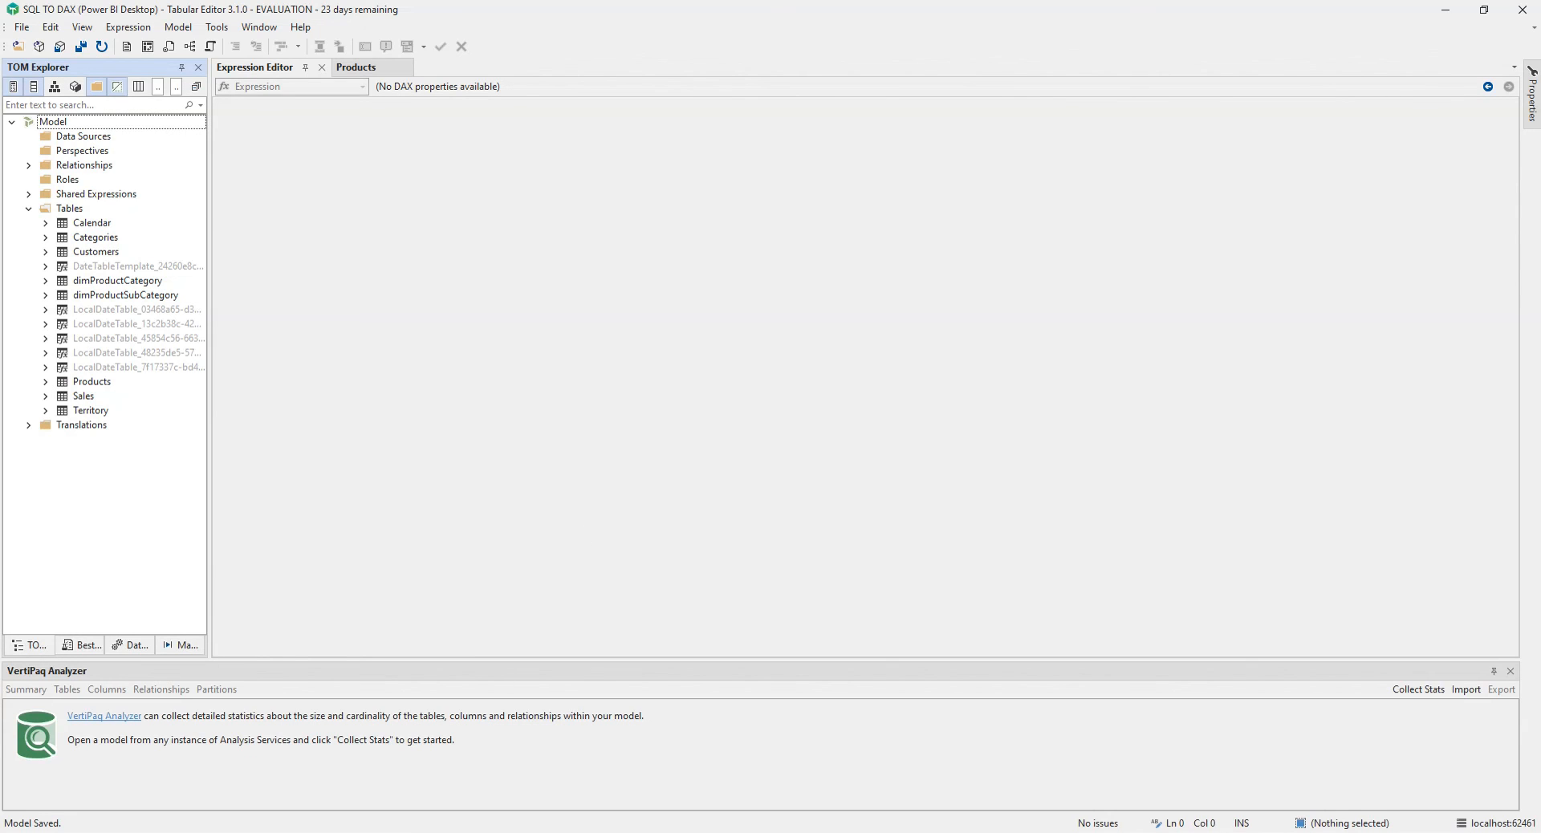
Step: Switch to Power BI Desktop and expand the Products table in the field list
{"action": "key", "text": "alt+Tab"}
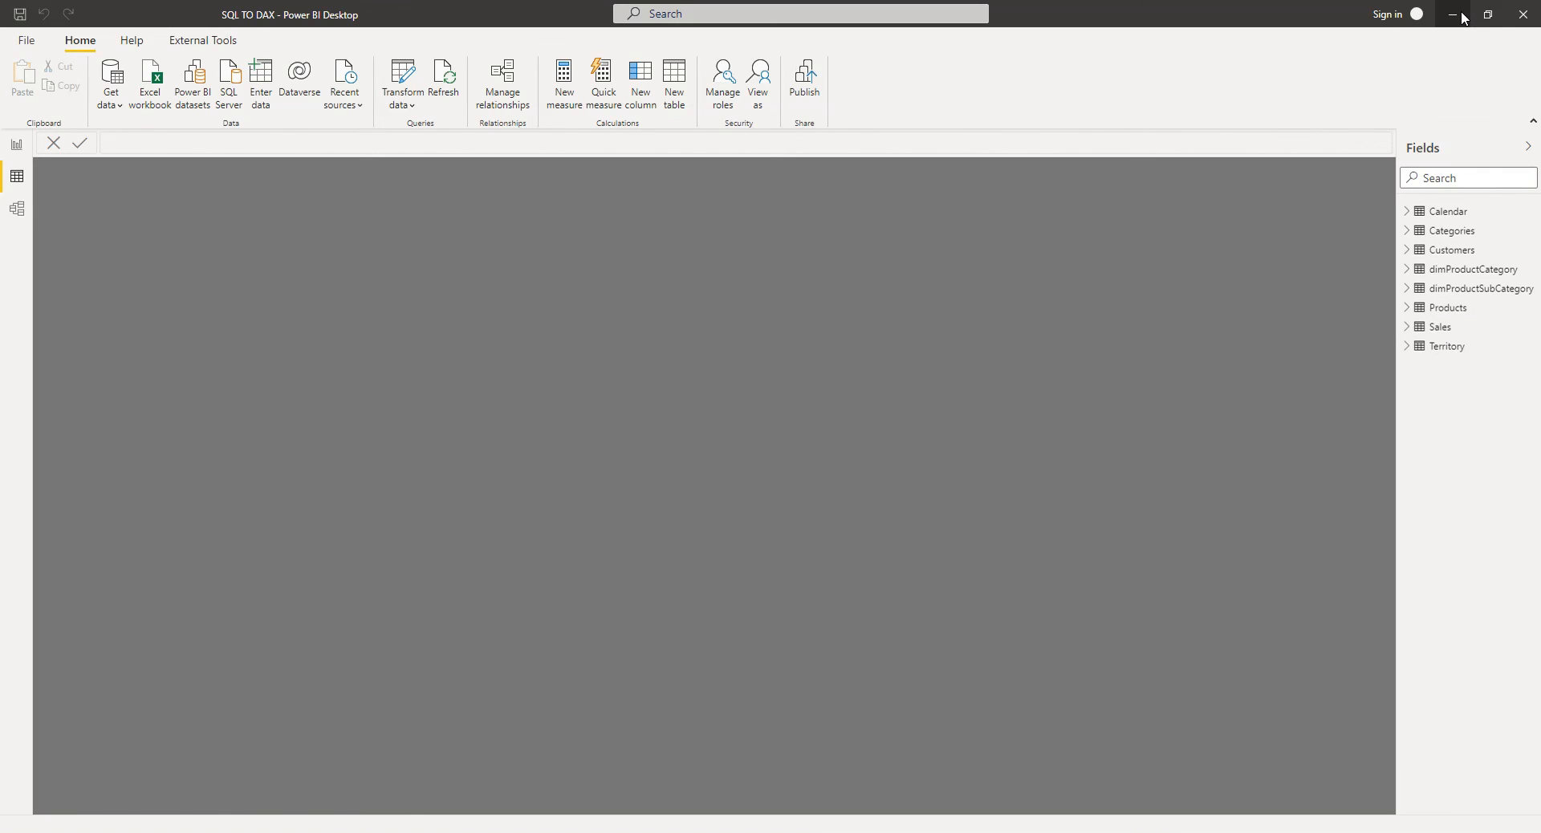
{"action": "left_click", "coordinate": [1408, 309]}
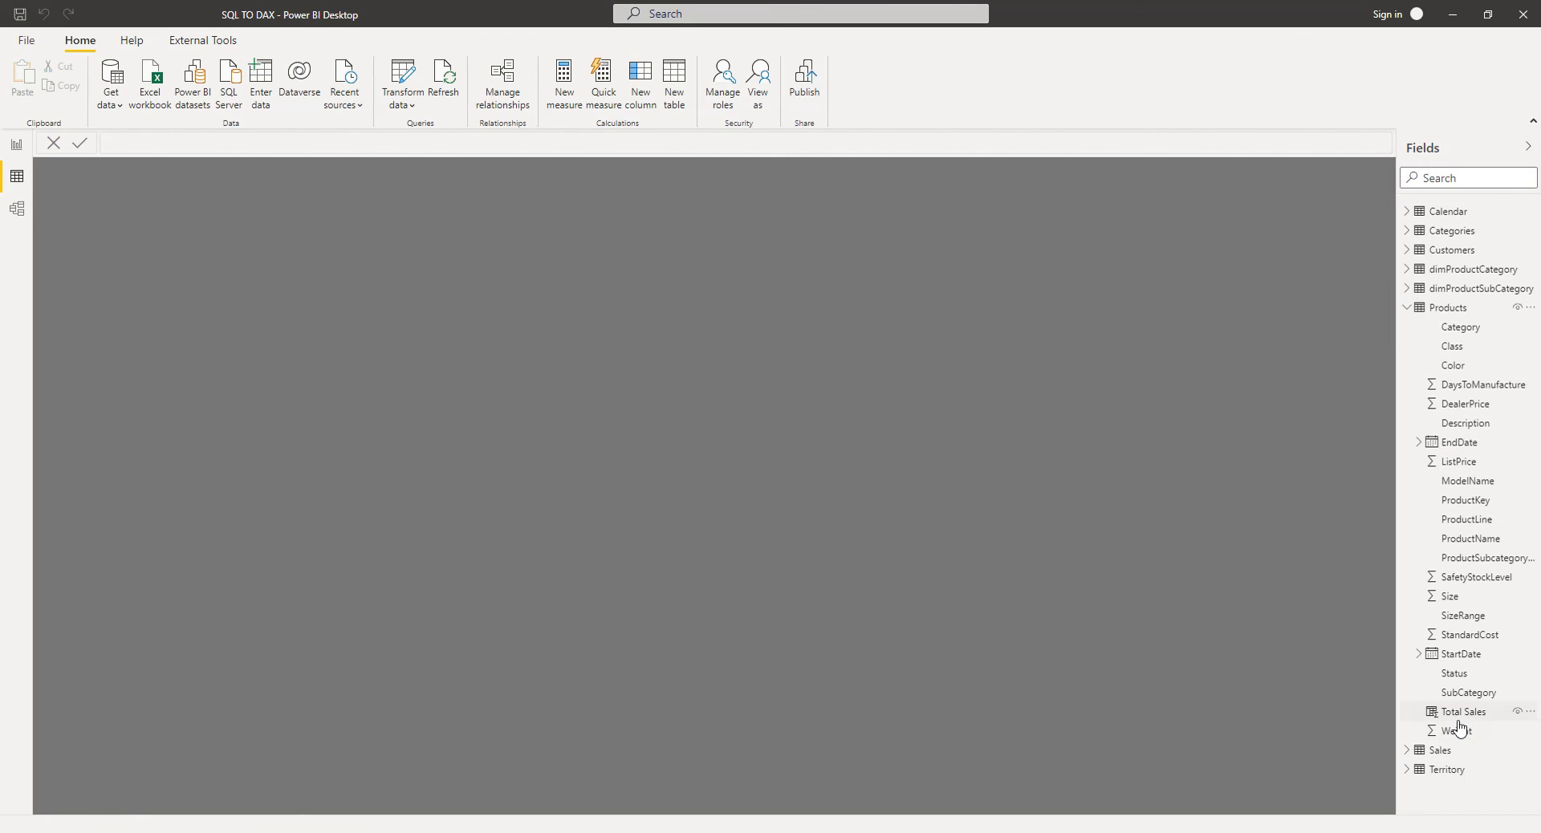
Step: In Tabular Editor, delete the Total Sales calculated column from Products and save the model
{"action": "left_click", "coordinate": [1453, 13]}
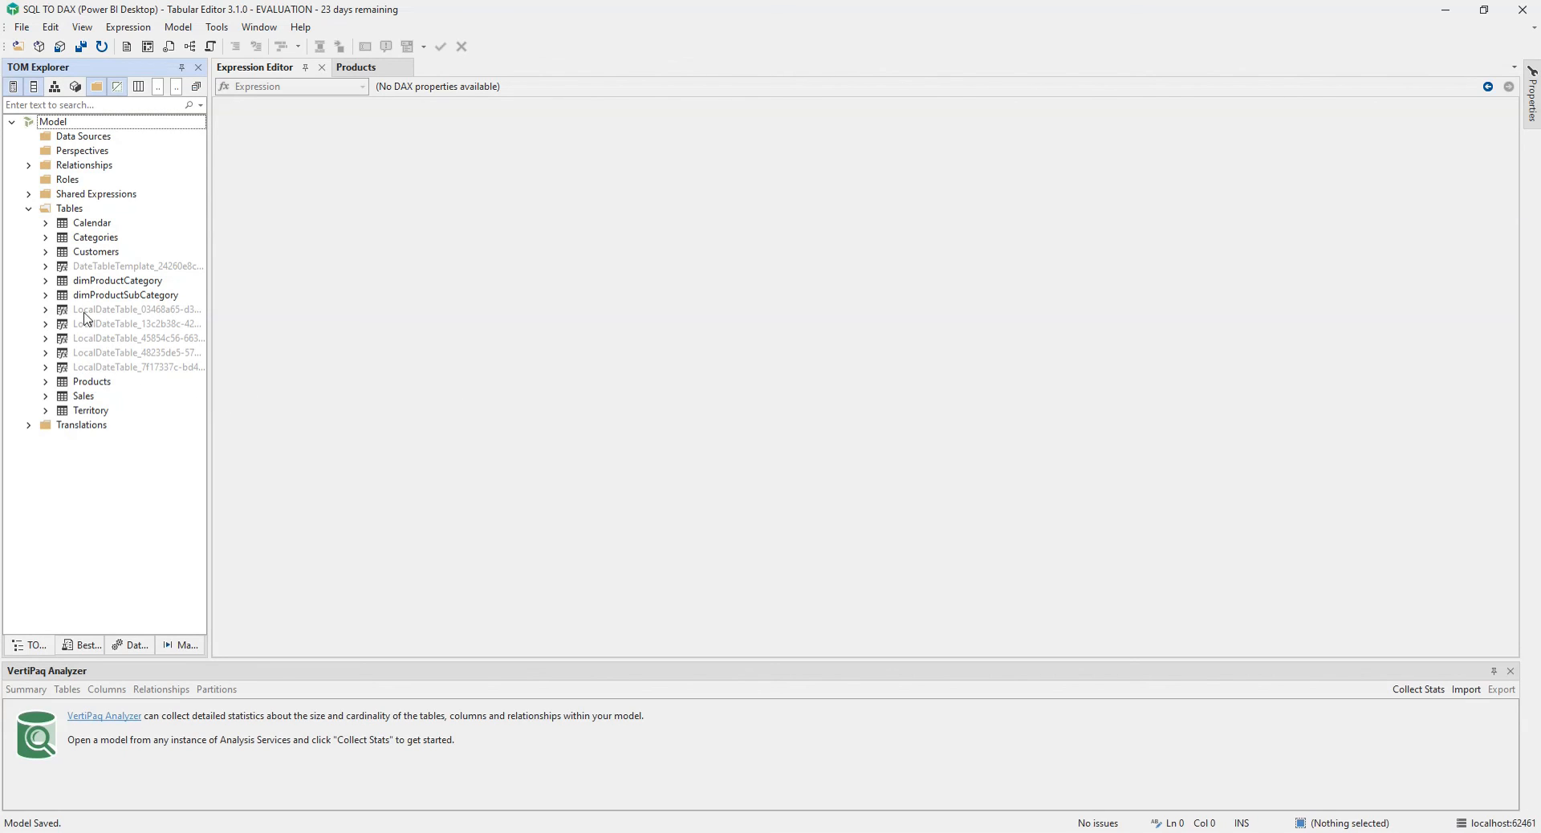
{"action": "left_click", "coordinate": [45, 382]}
{"action": "scroll", "coordinate": [48, 389], "scroll_direction": "down", "scroll_amount": 3}
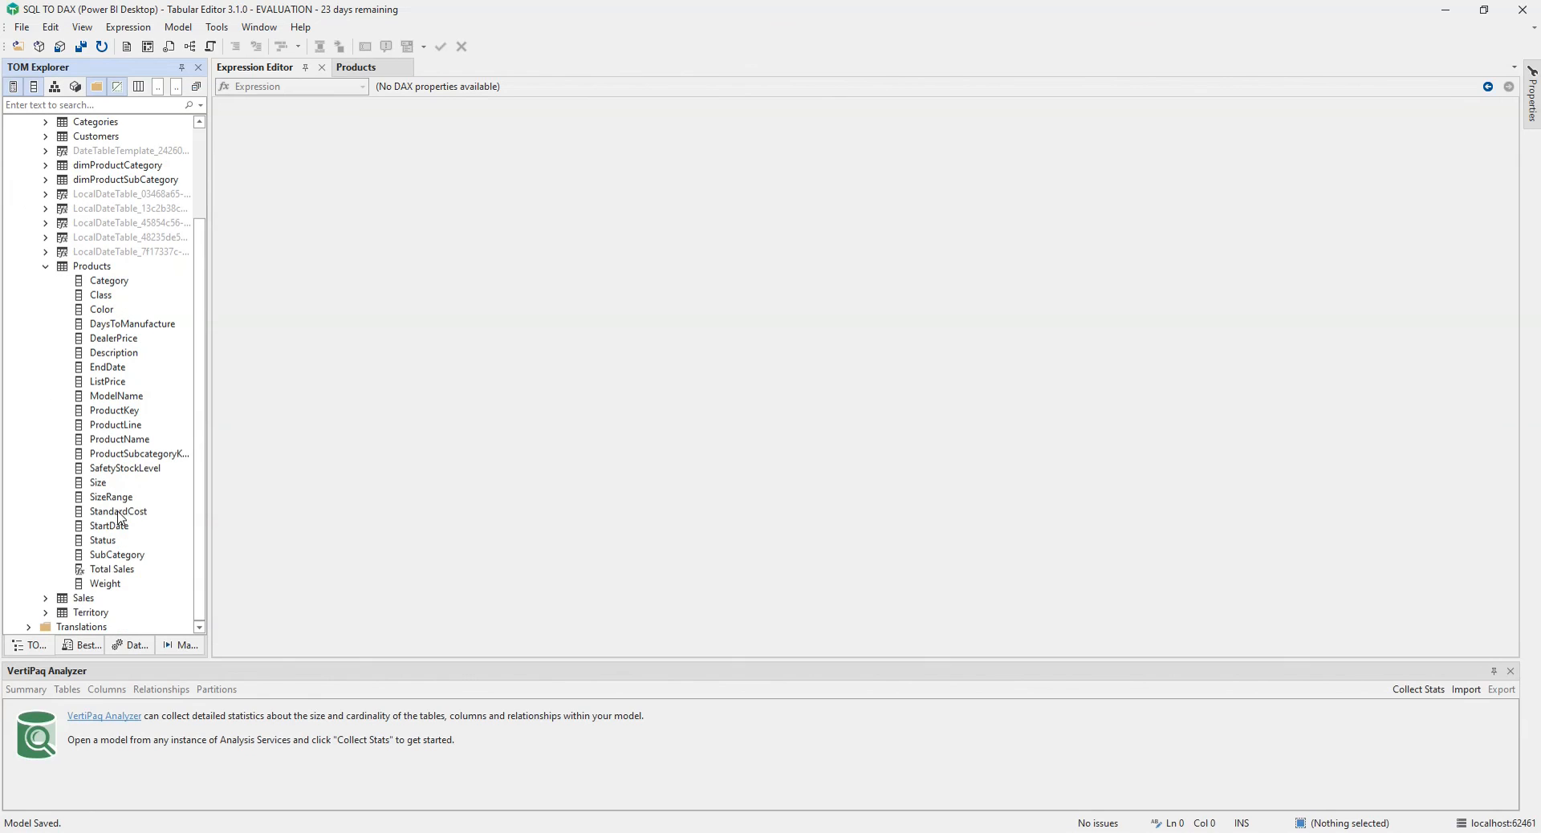
{"action": "left_click", "coordinate": [104, 573]}
{"action": "right_click", "coordinate": [110, 577]}
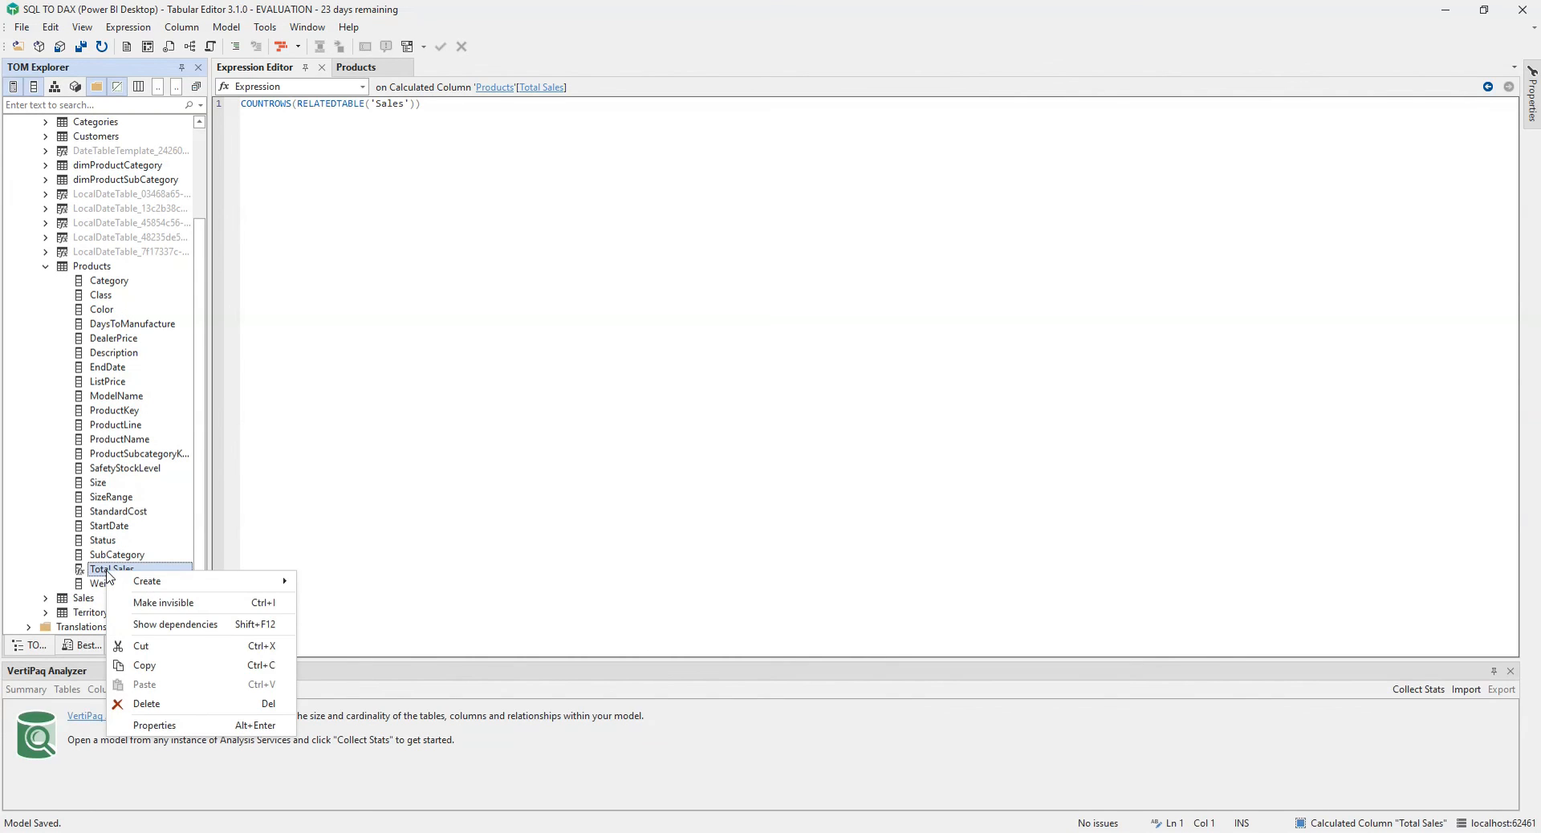
{"action": "left_click", "coordinate": [149, 704]}
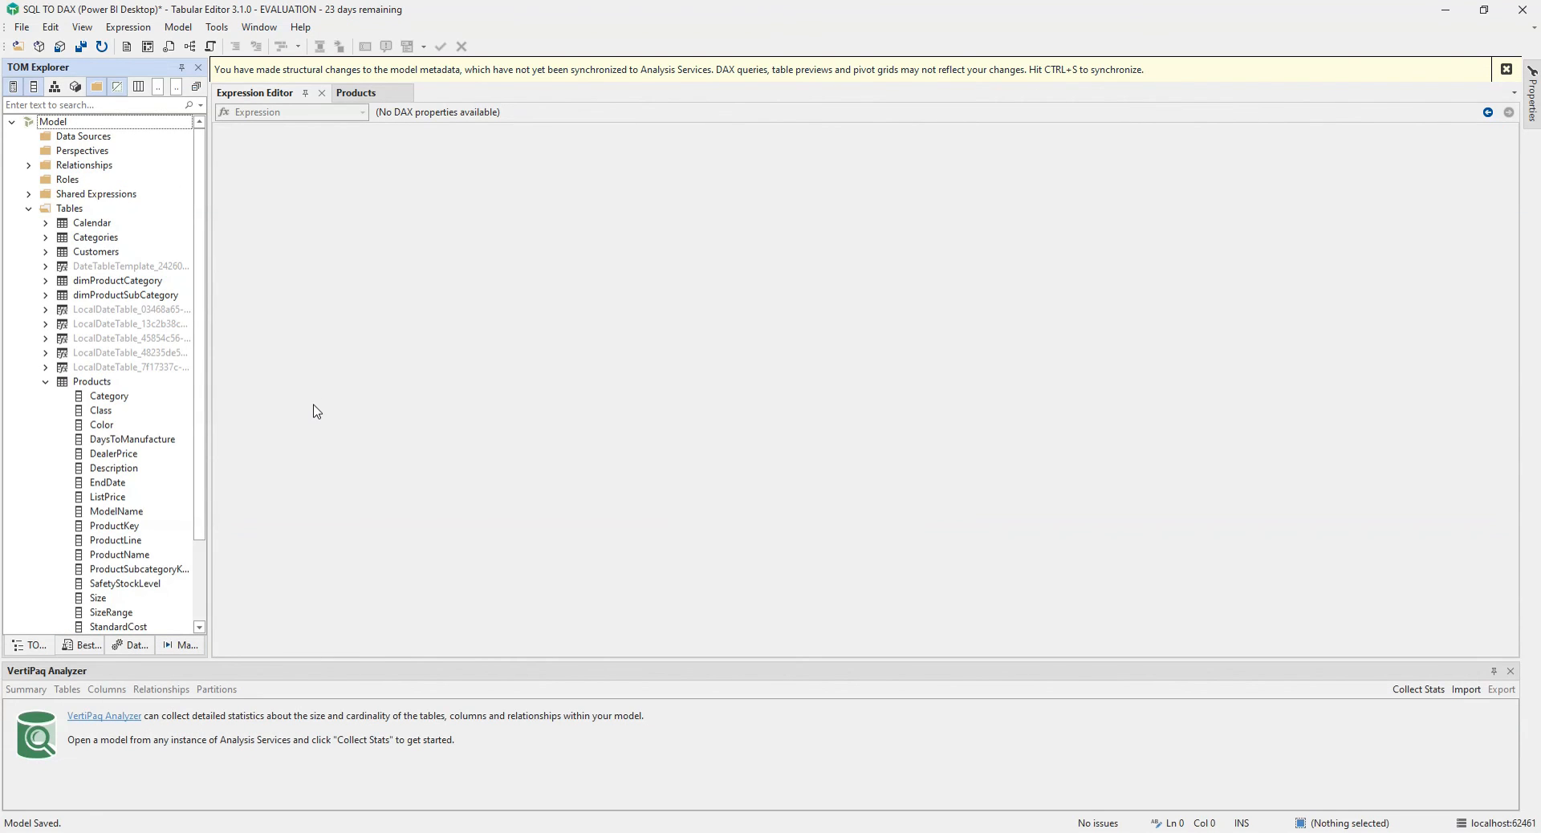
{"action": "key", "text": "ctrl+s"}
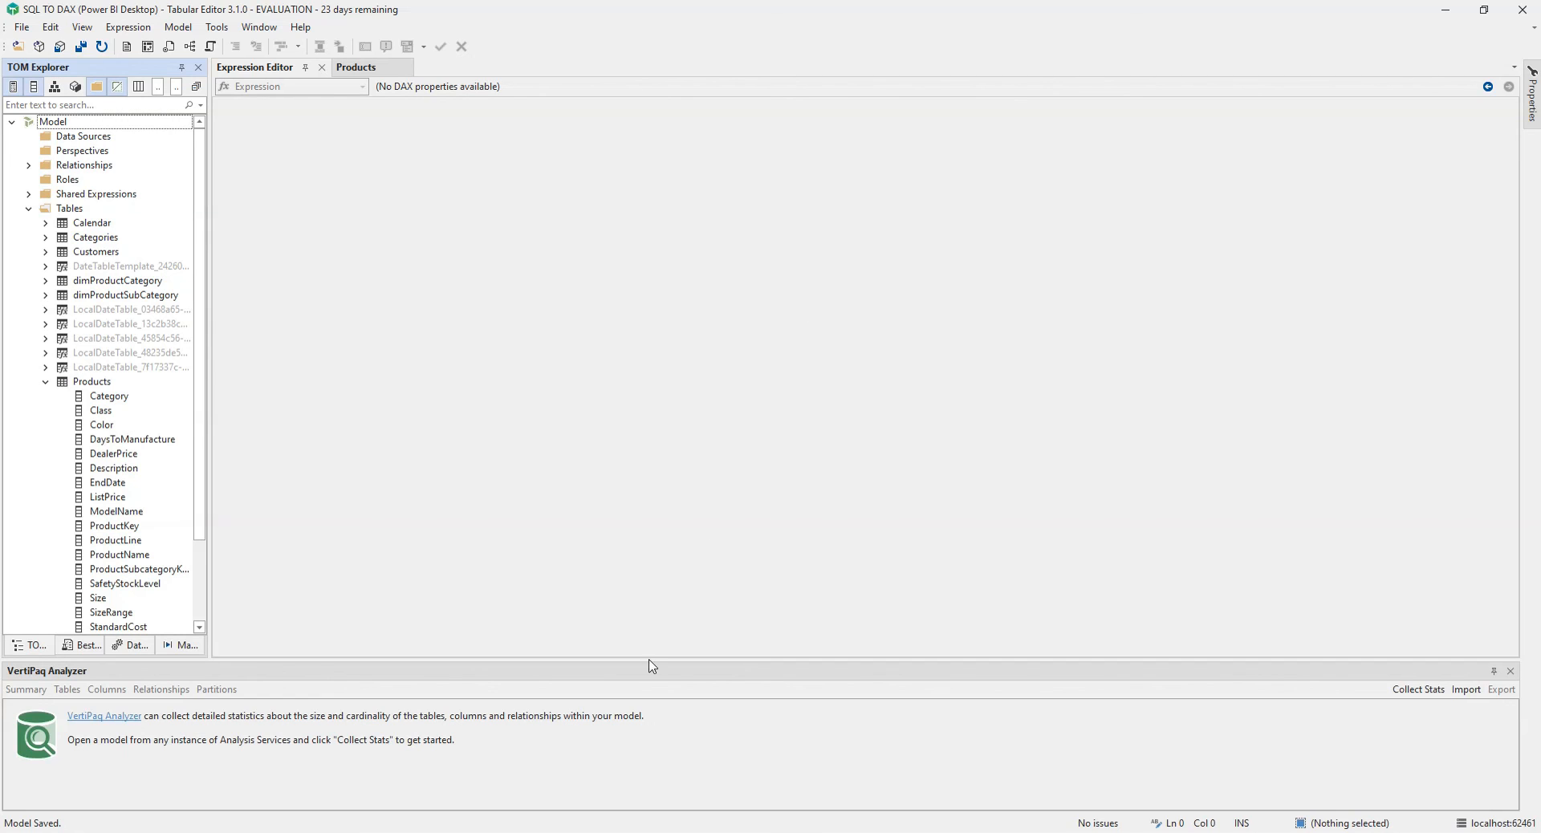
Step: Switch to Power BI Desktop and check the Products fields in the field list
{"action": "key", "text": "alt+Tab"}
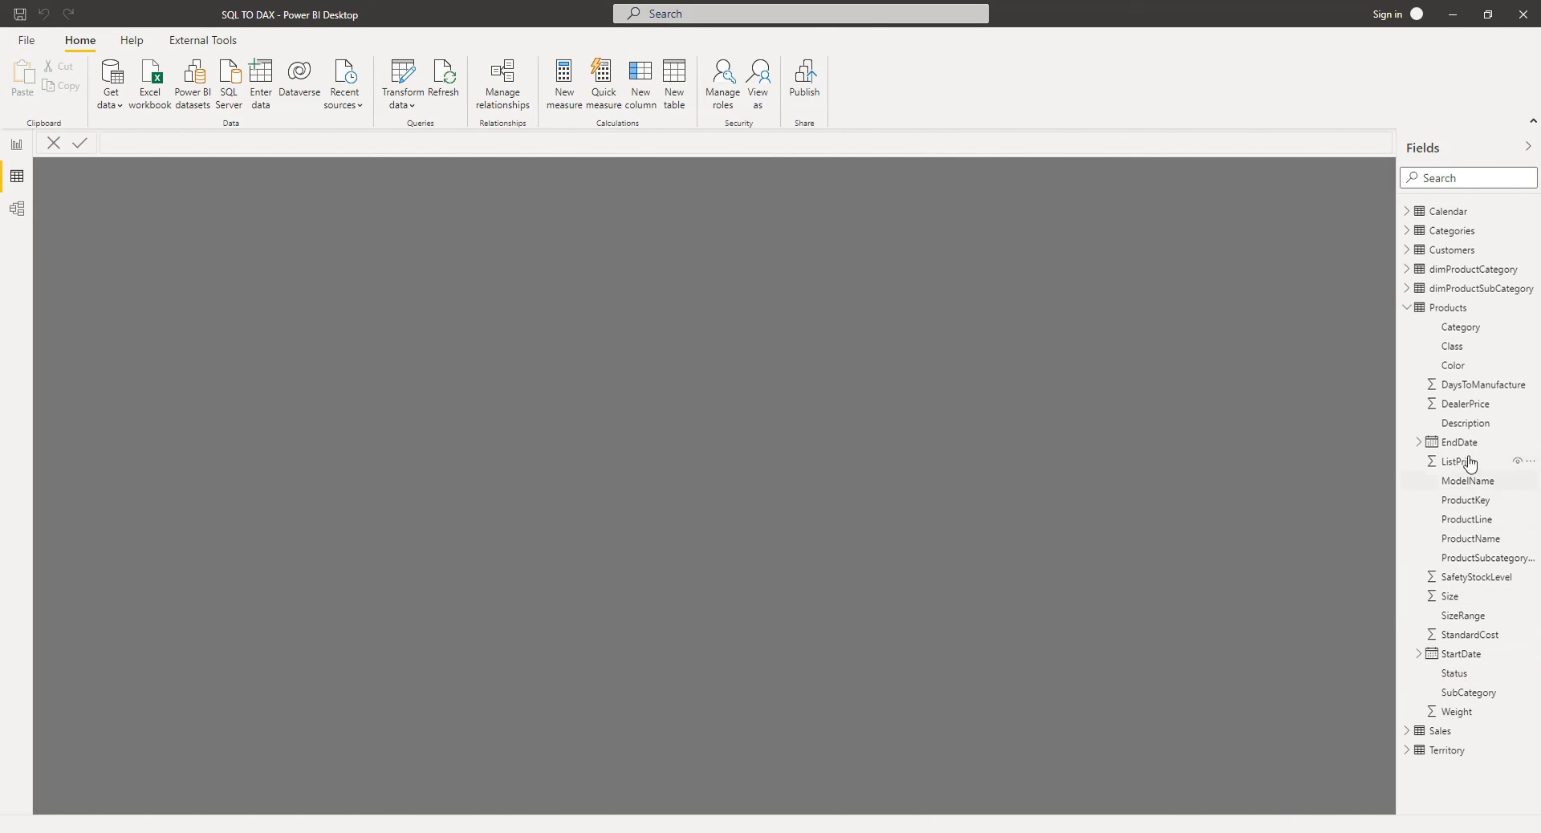
{"action": "left_click", "coordinate": [1451, 307]}
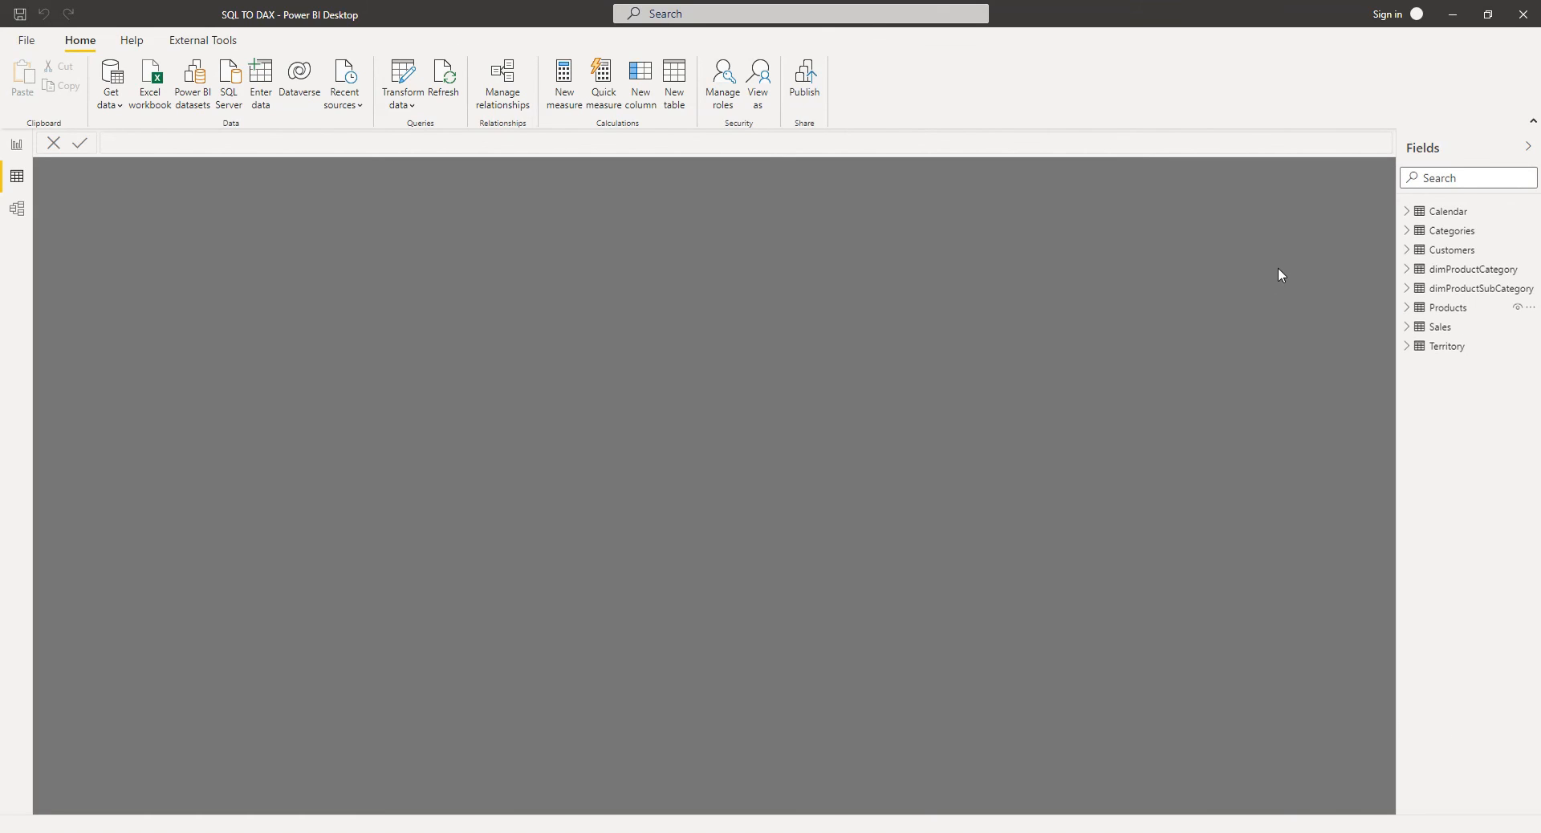